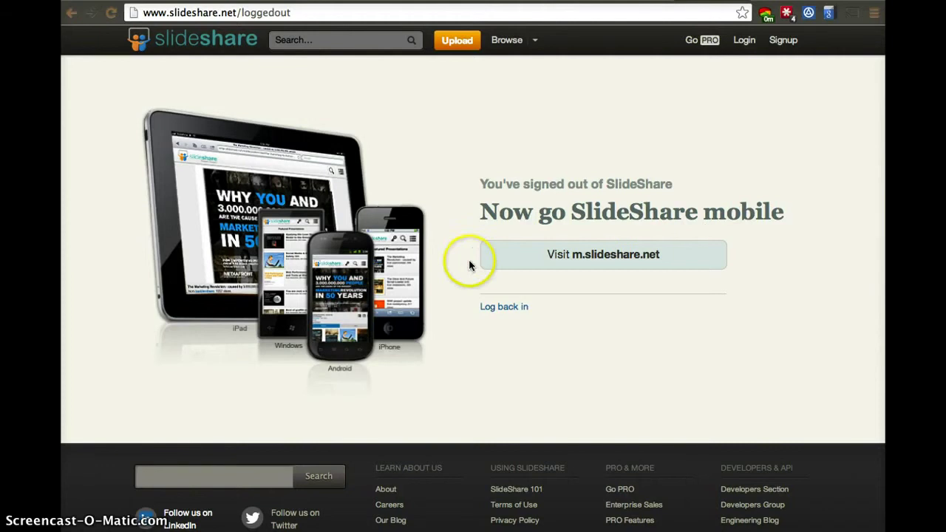
- Go to the login page and start signing in with the LinkedIn account
left_click(739, 42)
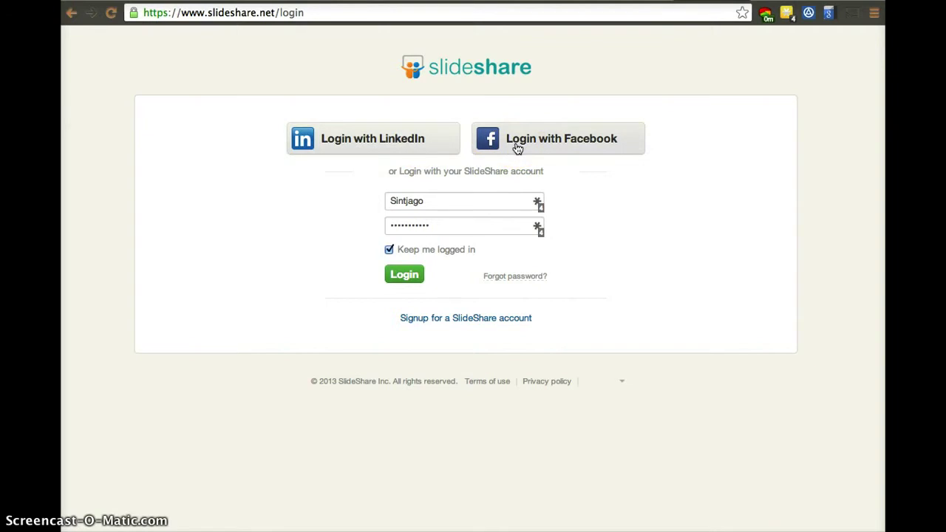
left_click(408, 141)
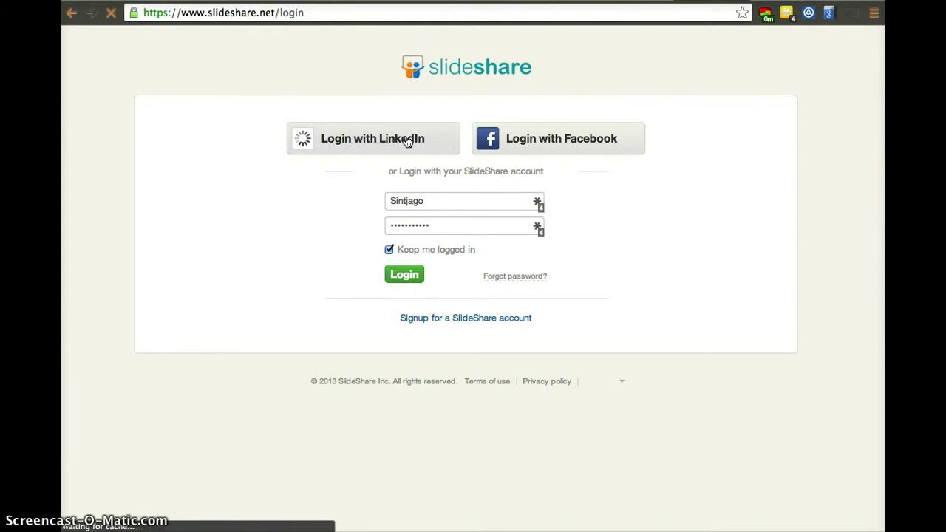
- Browse the Dropbox Chooser folders for an upload file, then cancel without picking one
left_click(574, 153)
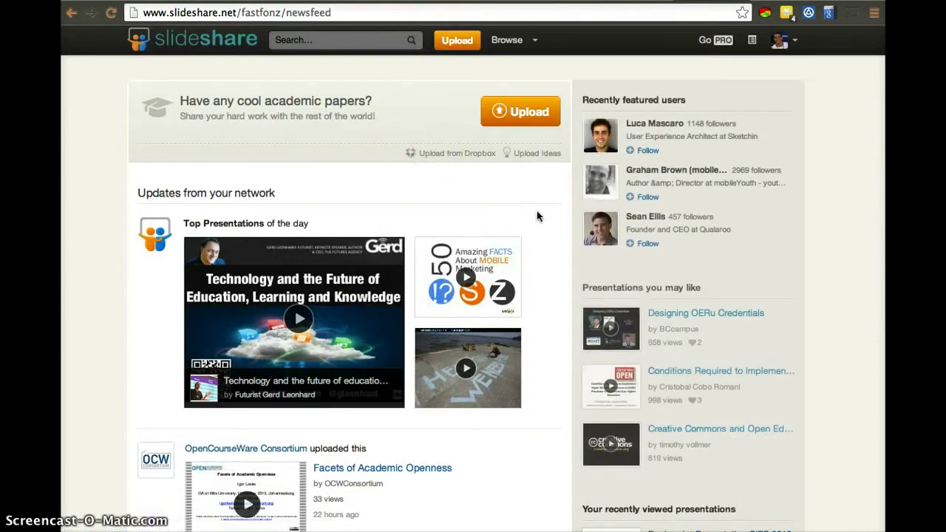
left_click(460, 158)
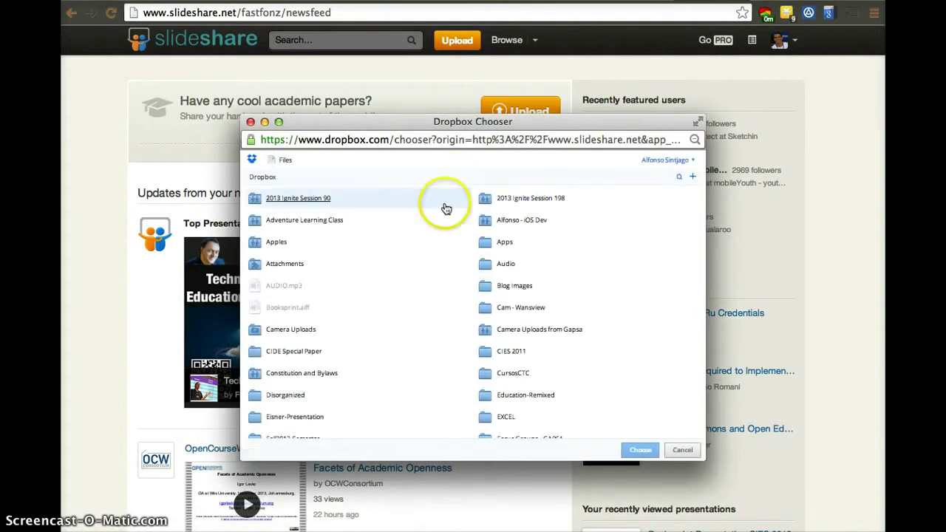
scroll(513, 385, "down", 15)
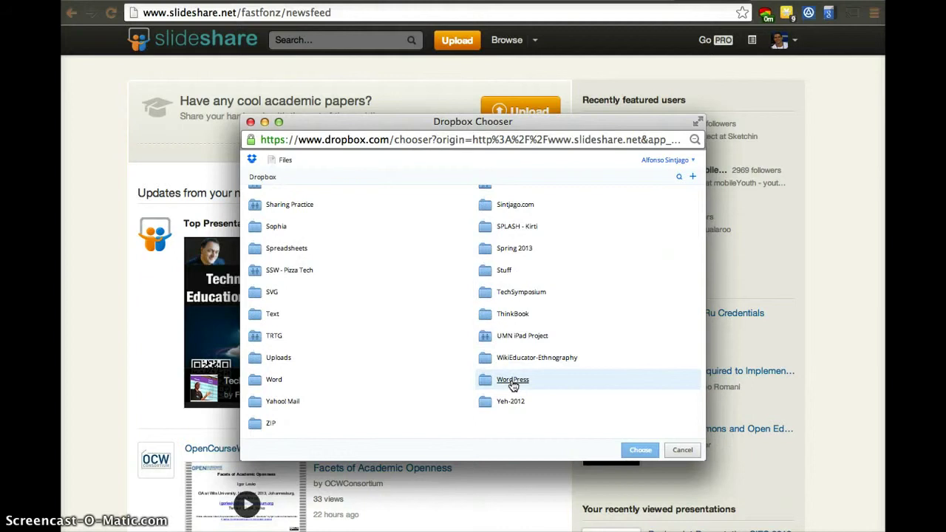
scroll(513, 385, "up", 15)
left_click(511, 328)
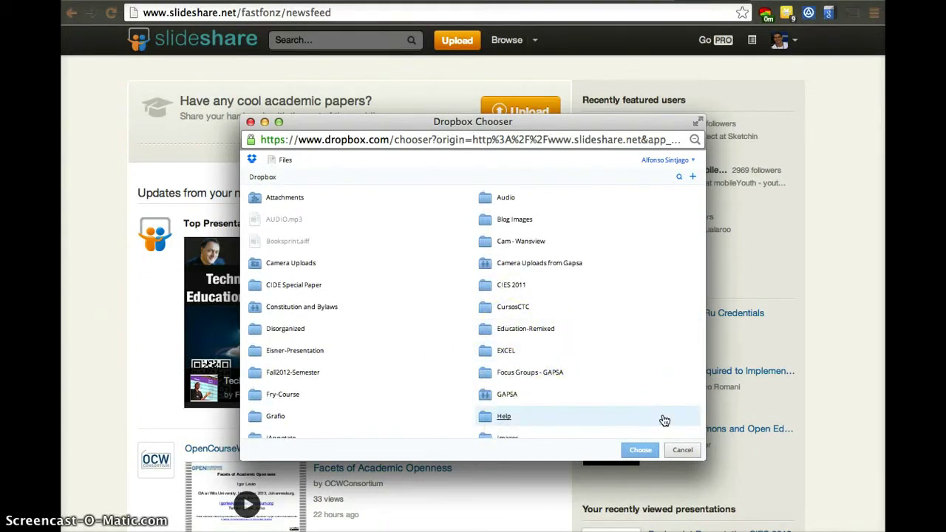
scroll(665, 421, "down", 5)
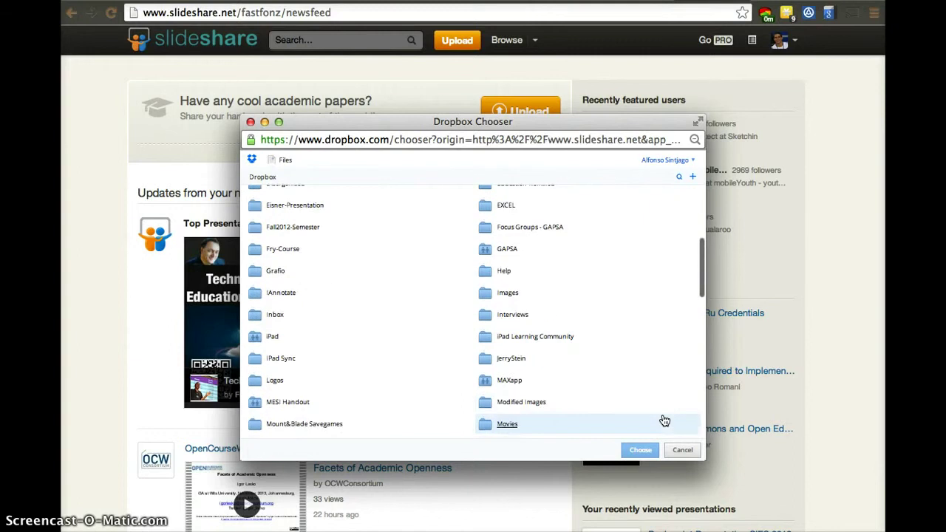
left_click(682, 450)
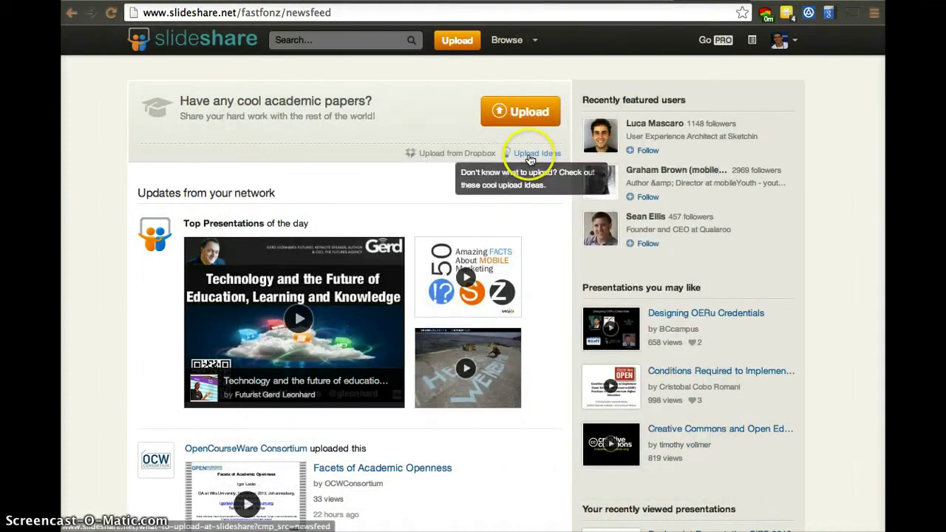
- Open the Upload Ideas page and browse its example categories
left_click(530, 157)
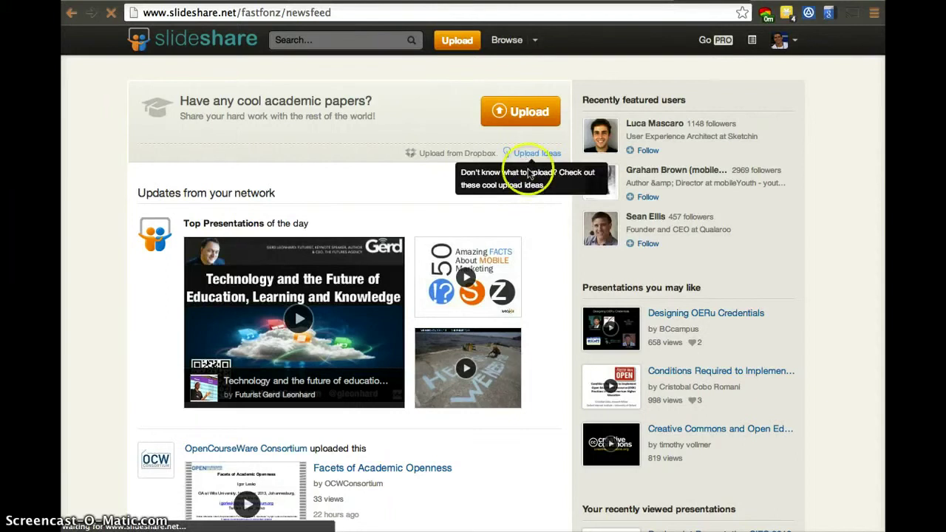
left_click(530, 163)
scroll(536, 206, "down", 1)
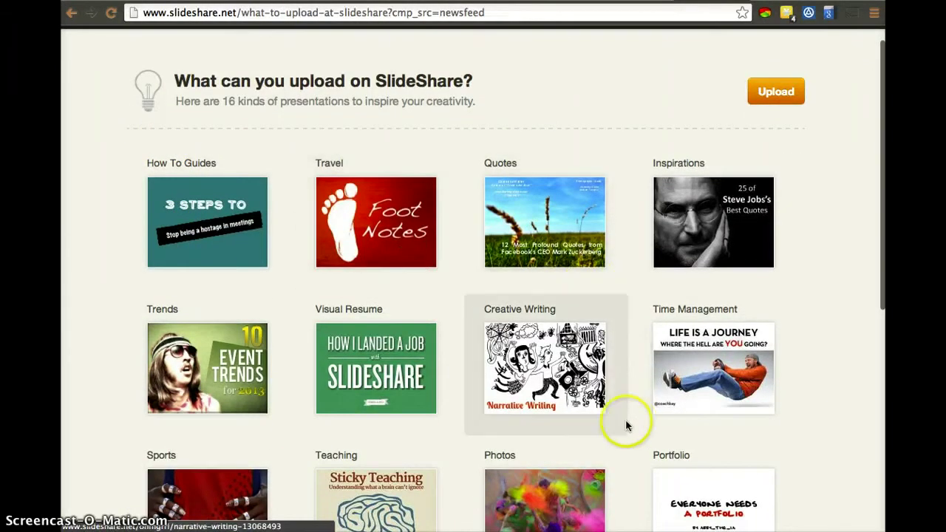
scroll(626, 426, "down", 3)
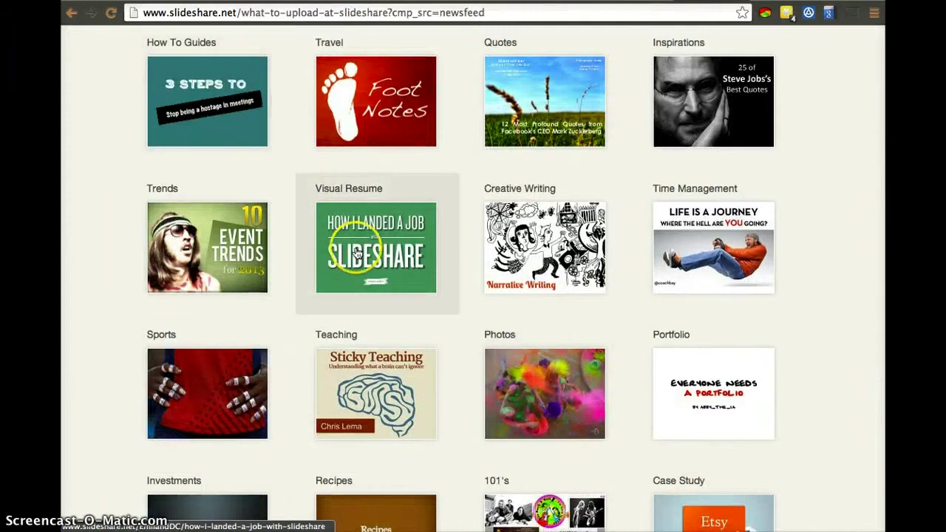
left_click(210, 118)
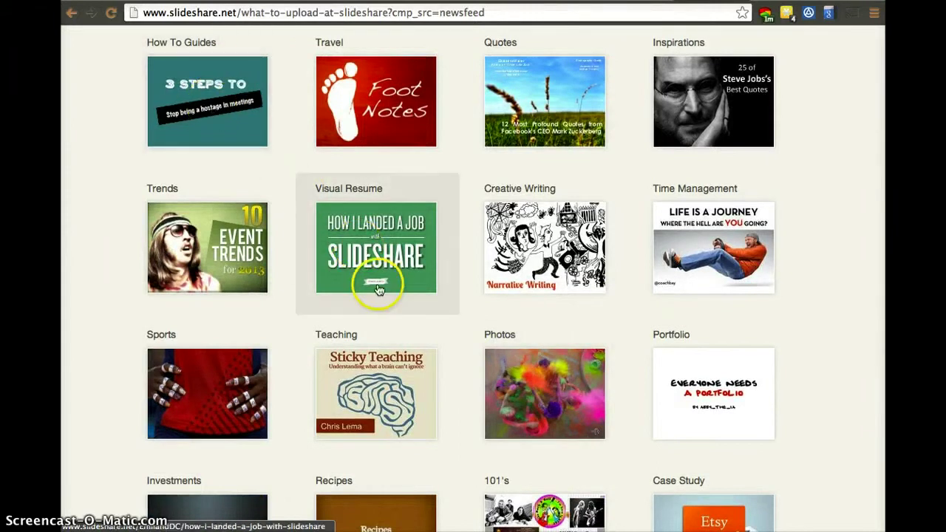
scroll(377, 375, "down", 1)
scroll(377, 375, "down", 5)
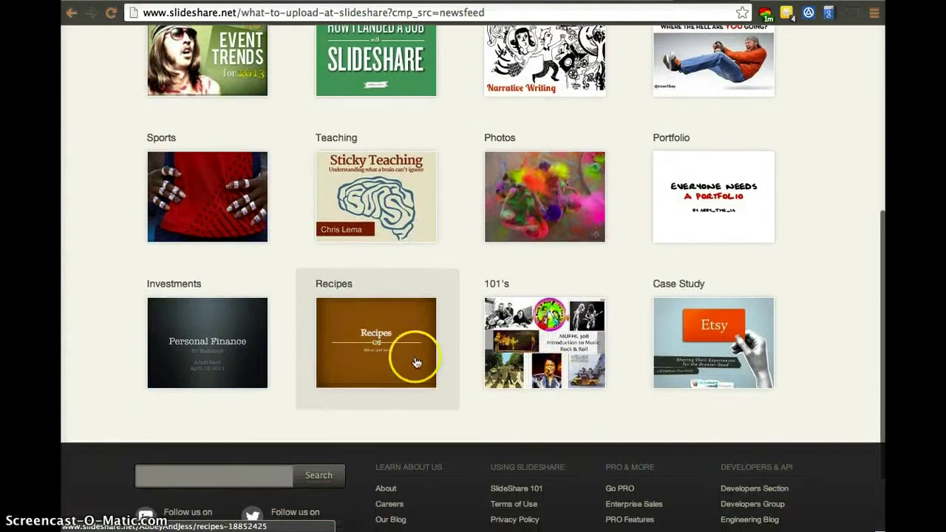
scroll(716, 368, "up", 10)
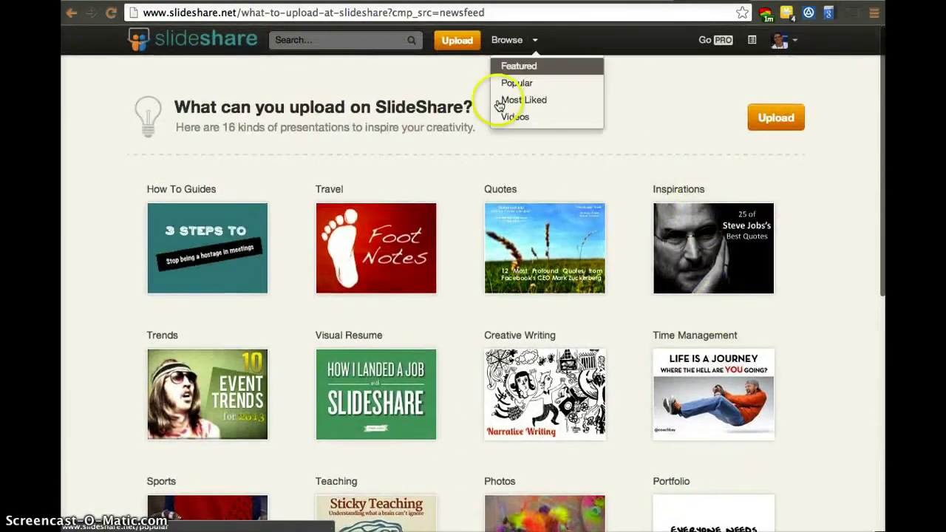
- Preview the Inspirations example slideshow through seven slides, then close it
left_click(716, 252)
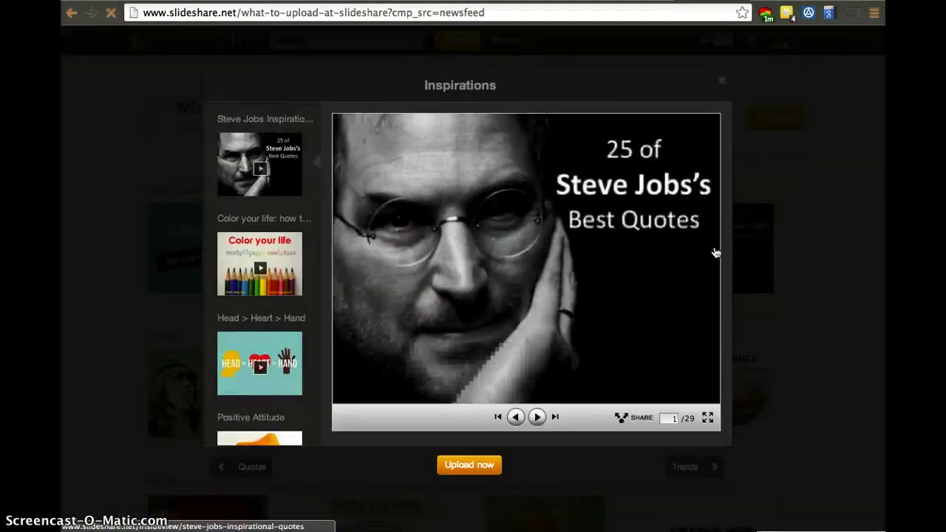
left_click(537, 417)
left_click(537, 418)
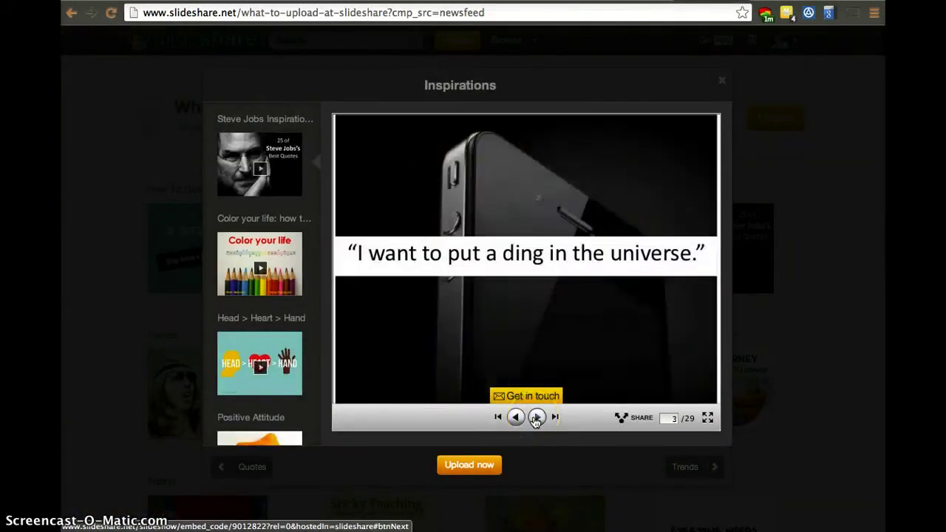
left_click(537, 417)
left_click(537, 418)
left_click(537, 418)
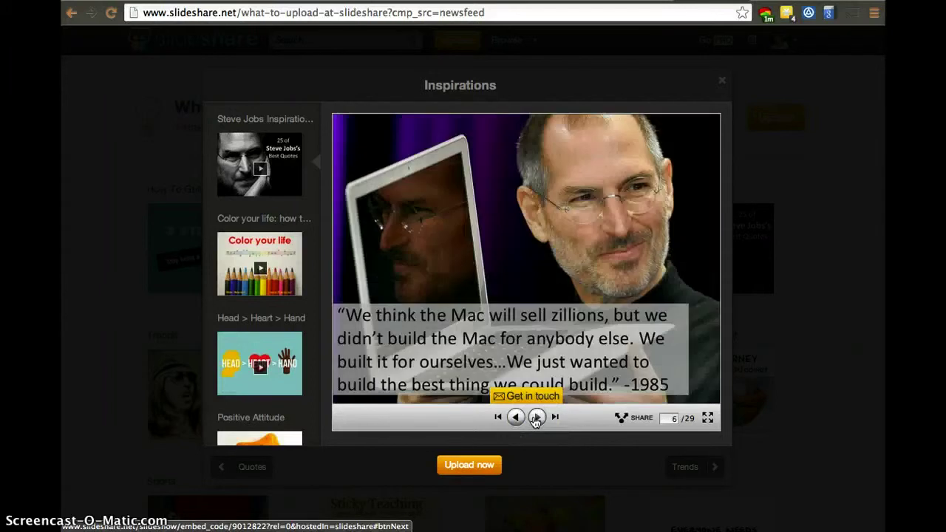
left_click(537, 418)
left_click(537, 417)
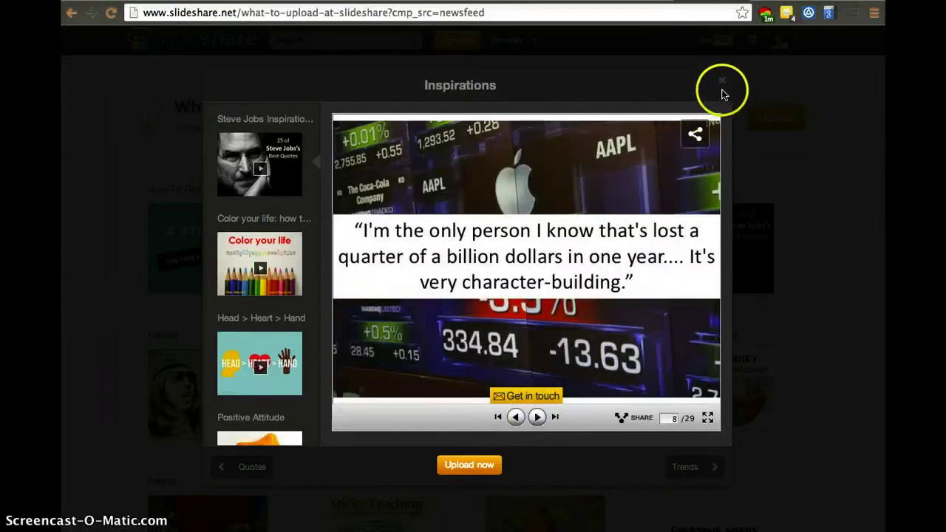
left_click(723, 88)
- Preview the Visual Resume example slideshow through four slides
scroll(565, 277, "down", 5)
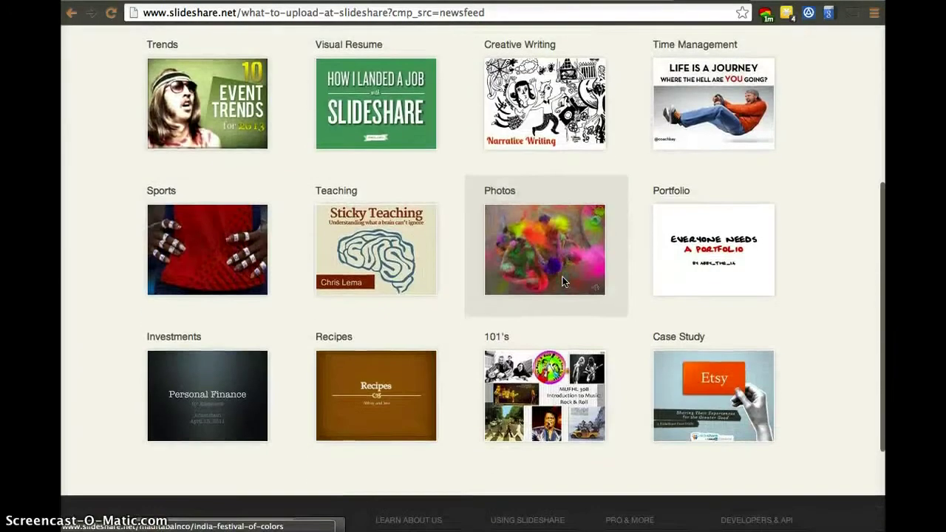
left_click(342, 59)
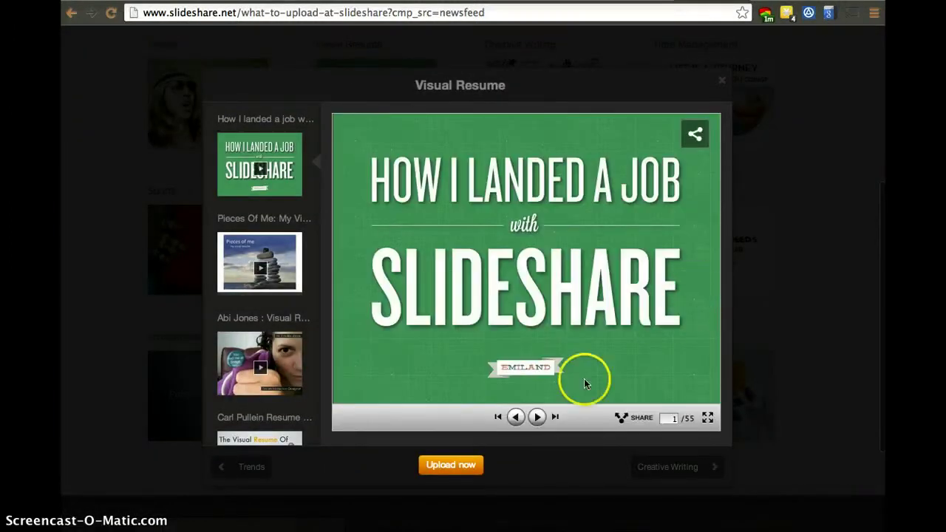
left_click(536, 417)
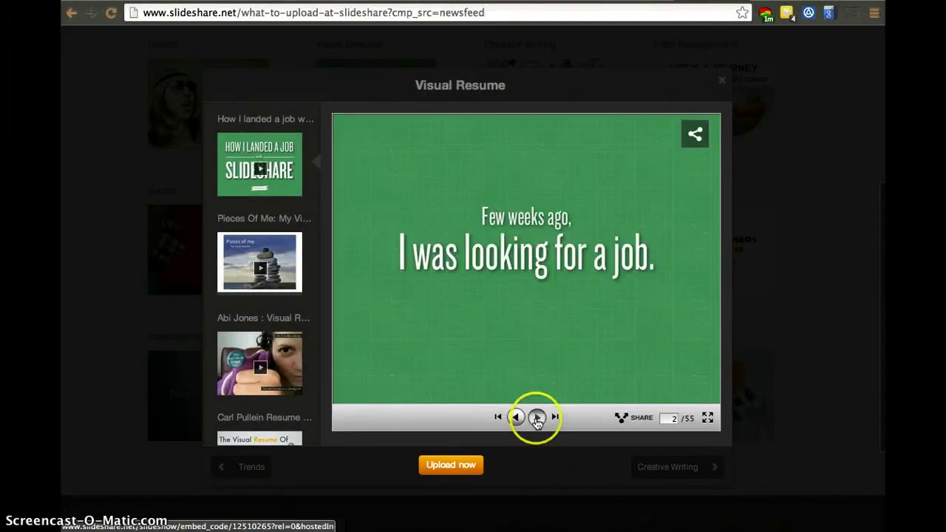
left_click(537, 417)
left_click(537, 417)
left_click(537, 417)
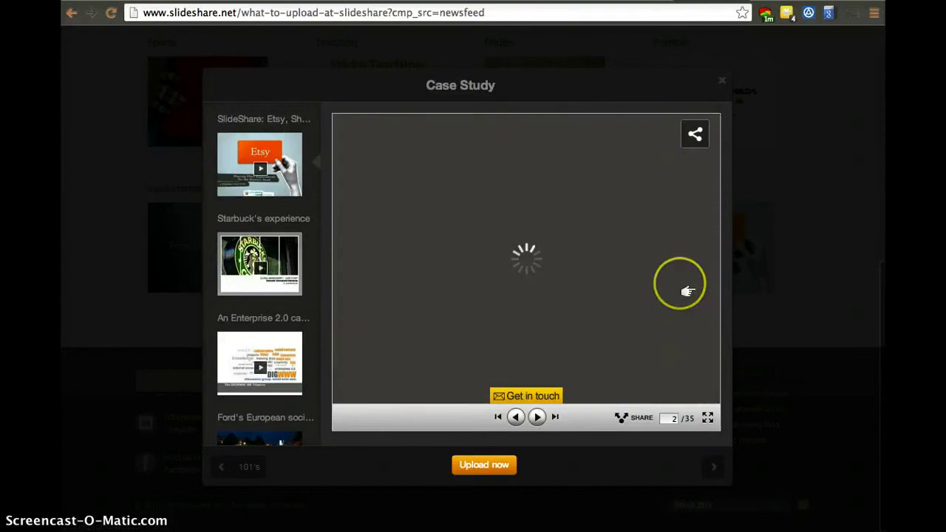
- Step through the Case Study example slides, then close the preview
left_click(687, 291)
left_click(687, 290)
left_click(687, 291)
left_click(795, 297)
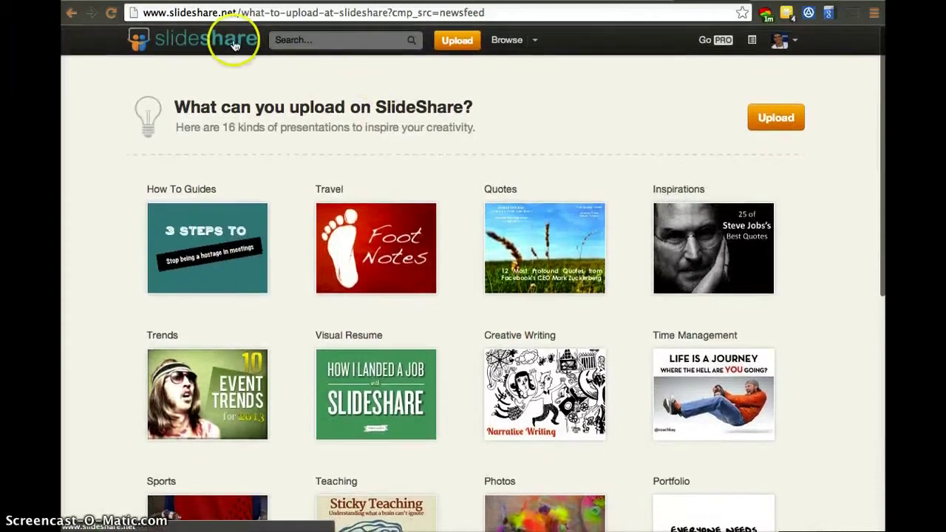
left_click(233, 45)
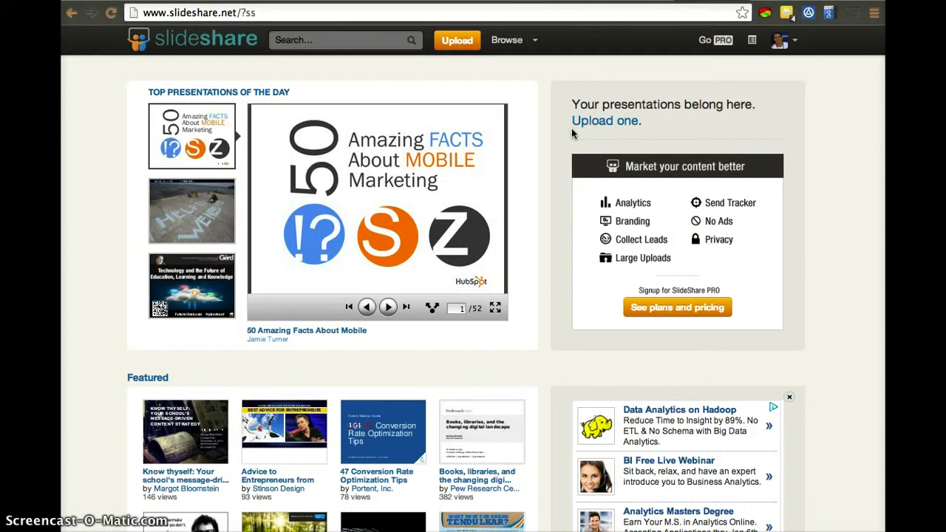
left_click(455, 48)
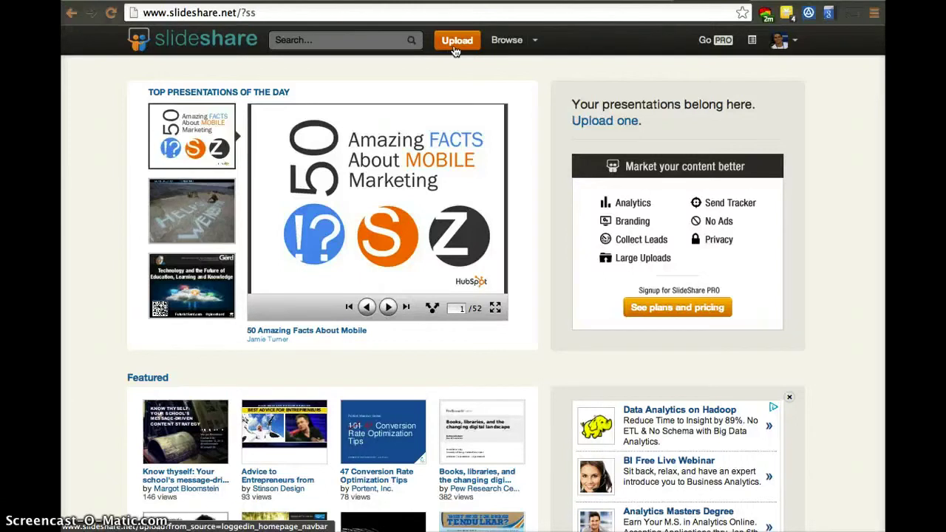
mouse_move(499, 44)
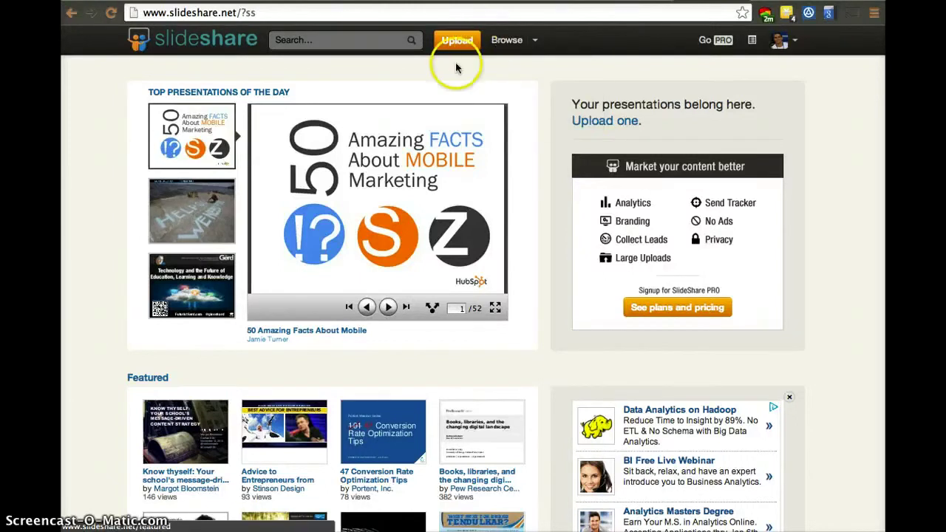
- Upload World_Café.pdf from the Desktop as a new presentation
left_click(457, 40)
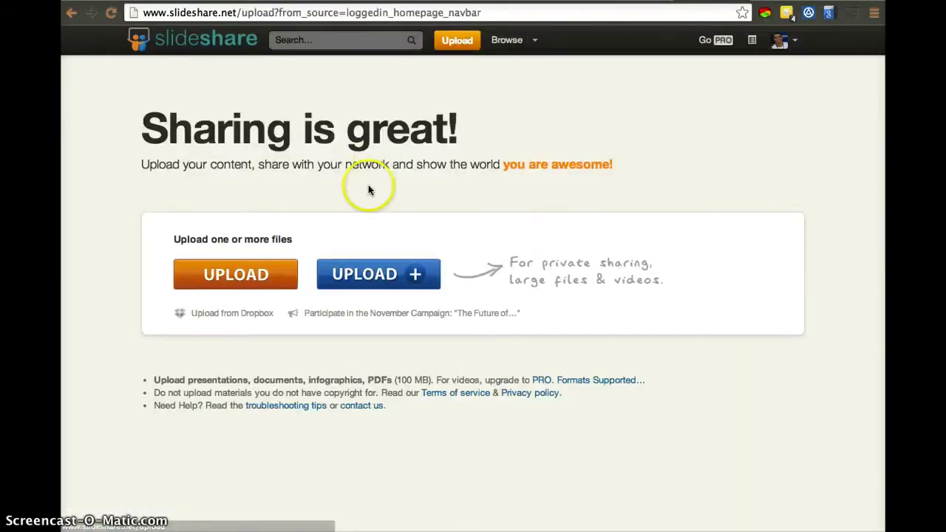
left_click(276, 280)
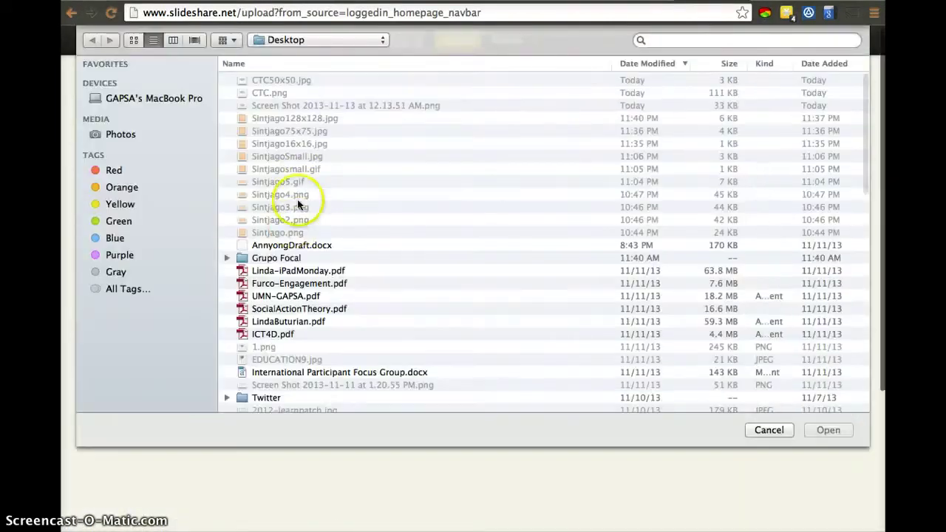
scroll(294, 214, "down", 3)
scroll(293, 215, "down", 10)
scroll(293, 215, "down", 5)
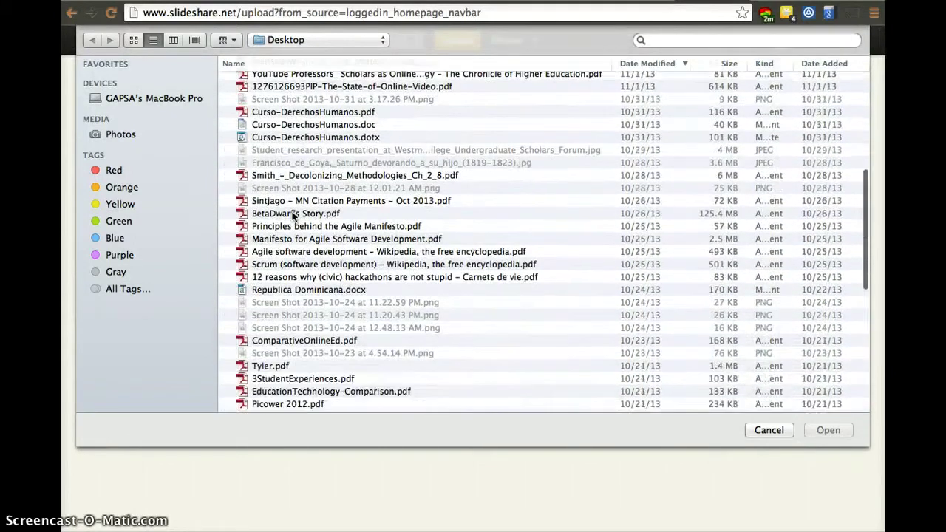
scroll(294, 214, "up", 15)
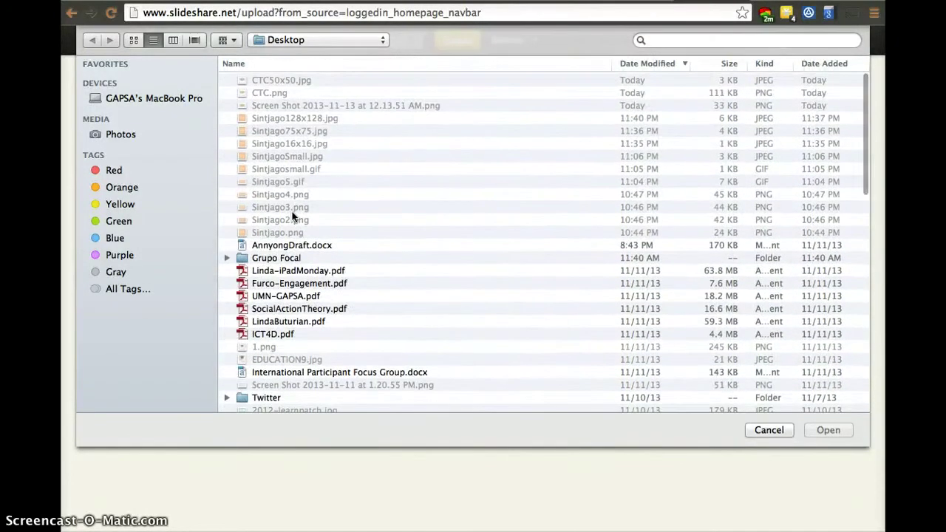
scroll(294, 215, "down", 8)
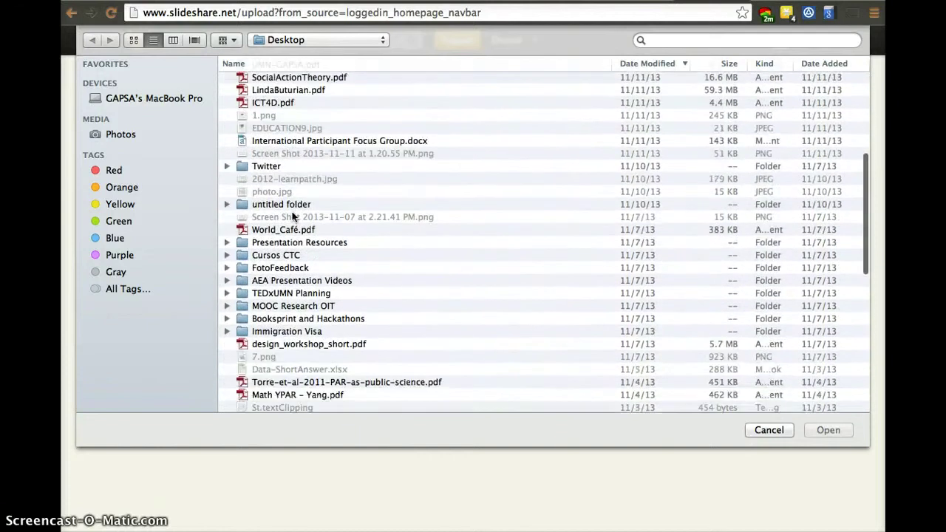
left_click(283, 230)
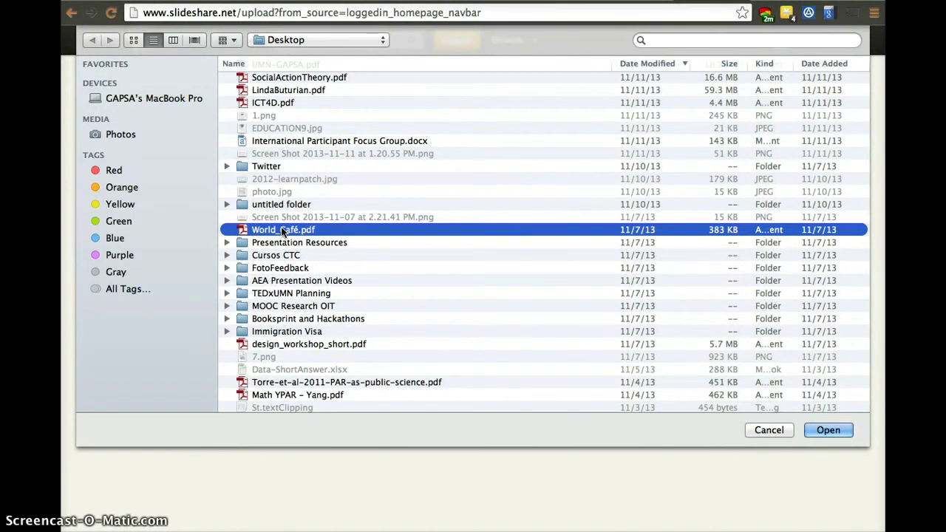
double_click(283, 230)
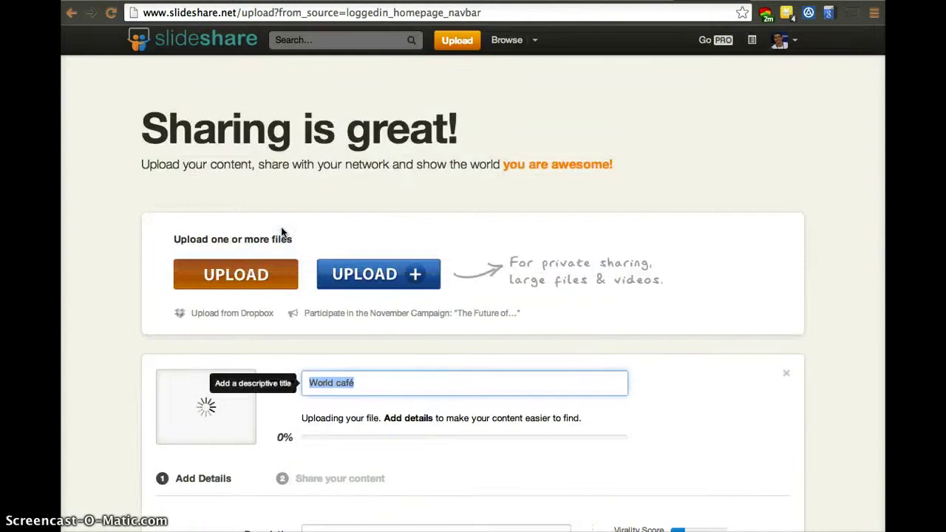
- Change the title to 'World Café - How To' and move to the Description box
left_click(338, 383)
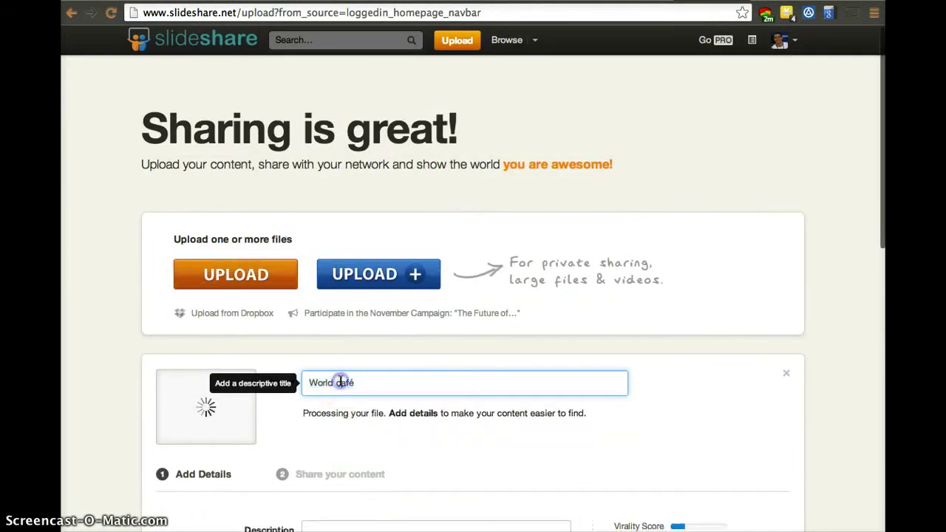
key("BackSpace")
type("C")
left_click(391, 390)
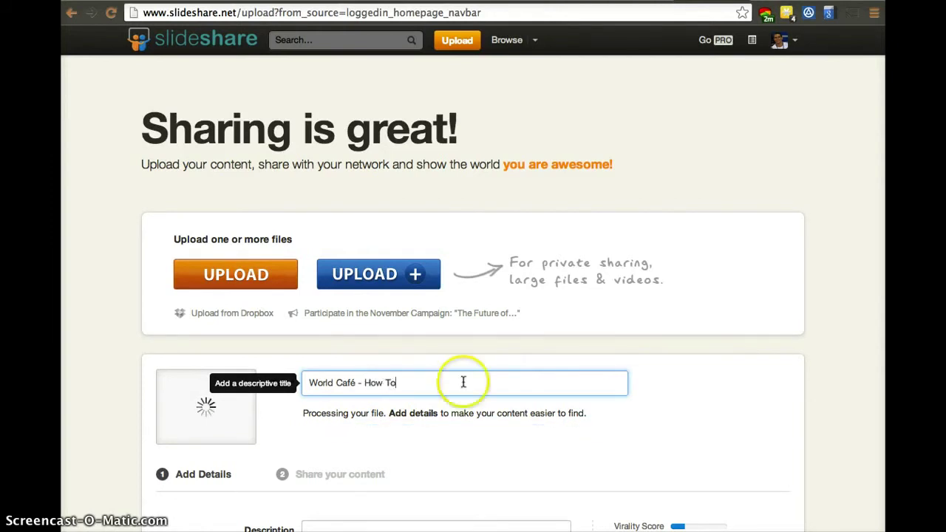
scroll(495, 414, "down", 5)
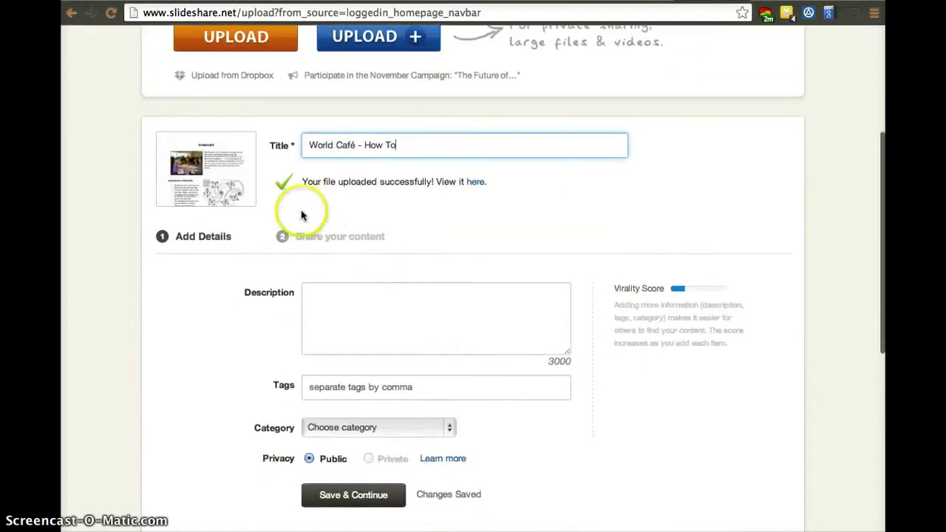
scroll(240, 196, "down", 1)
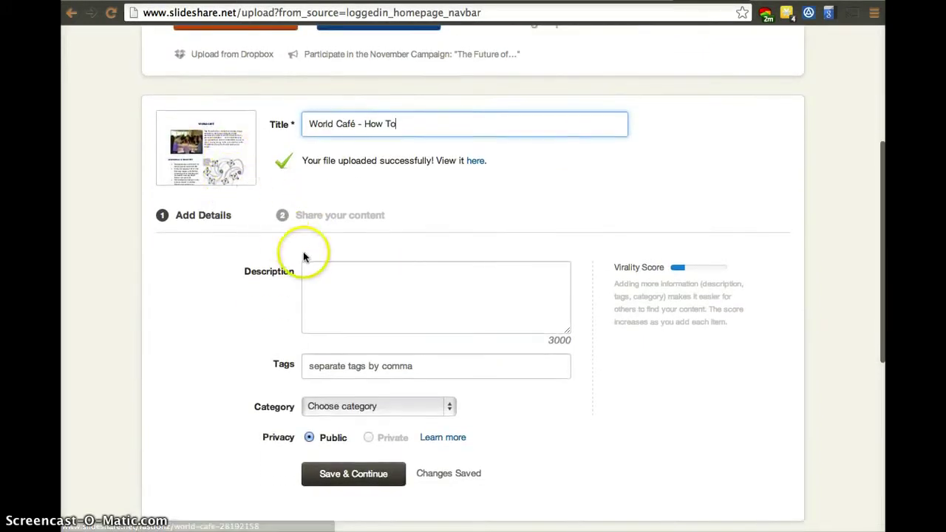
left_click(359, 284)
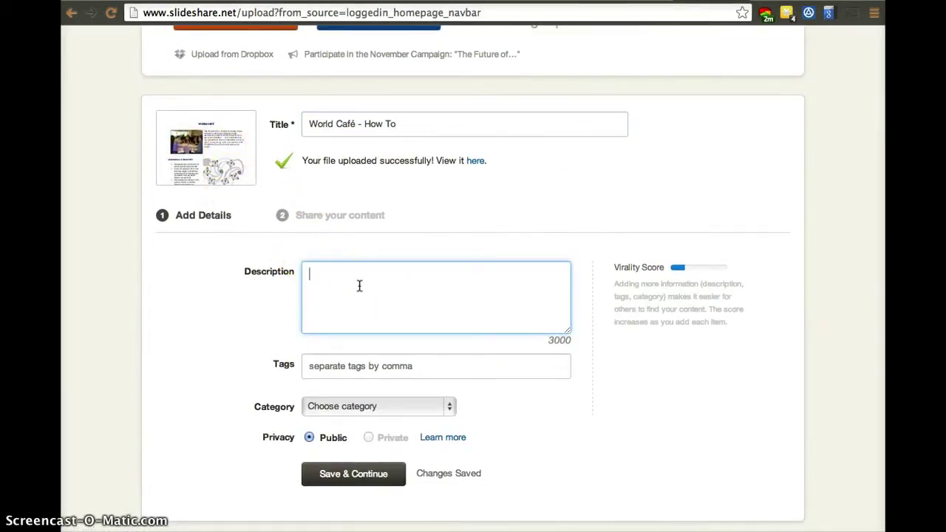
- Tag the upload World Cafe, Art of Hosting, Technique, Groups, Collaboration, then resume the description
left_click(357, 367)
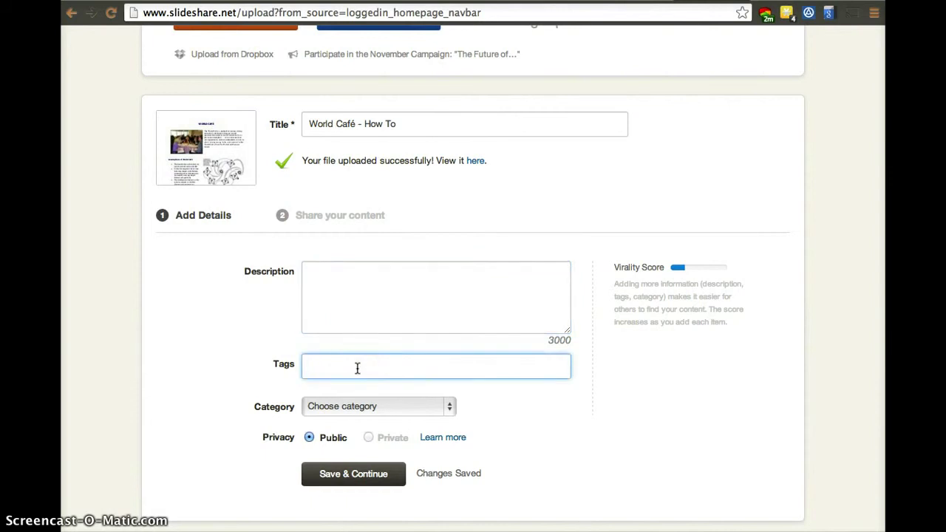
type("orld Cafe Art of Hosting, Techn")
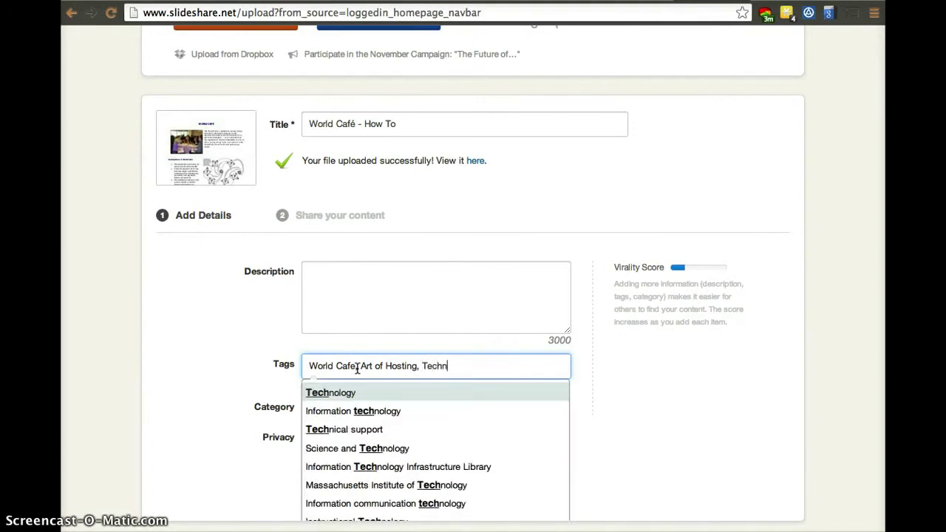
type("ique, Groups, ")
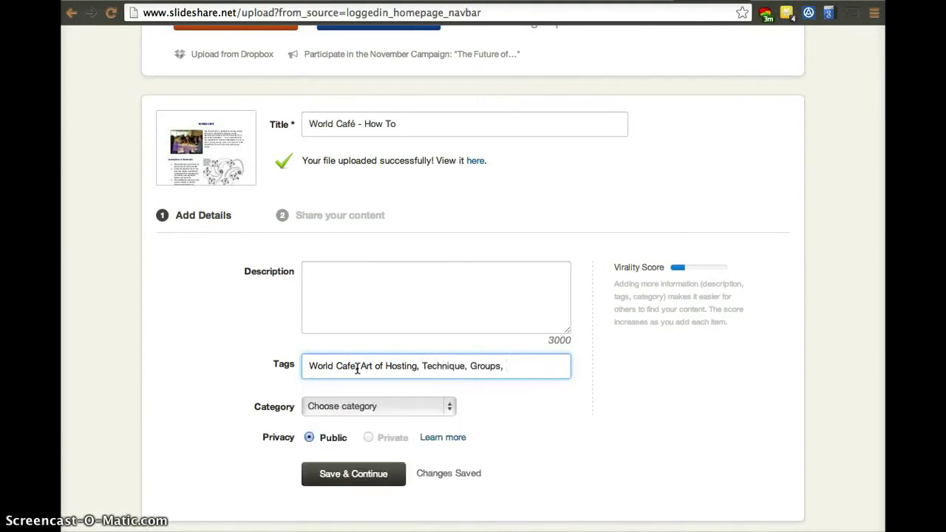
type("Collaboration")
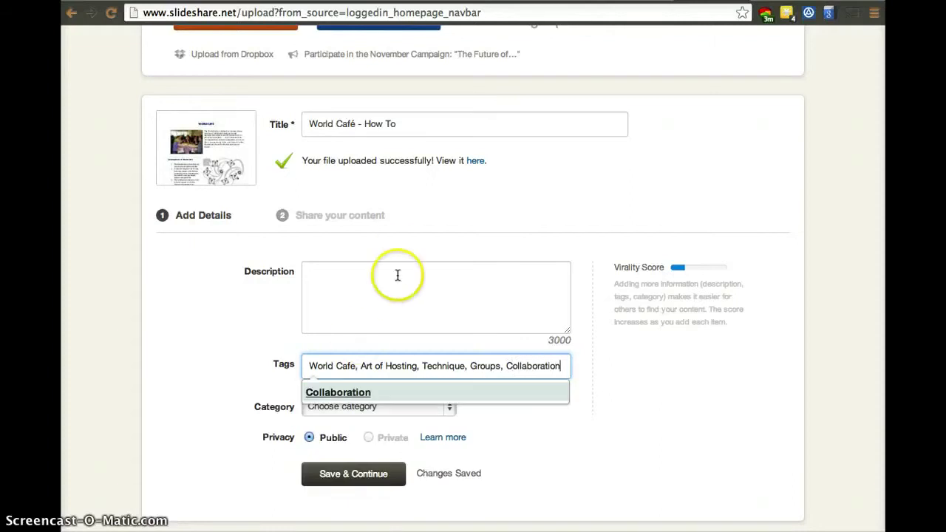
left_click(378, 312)
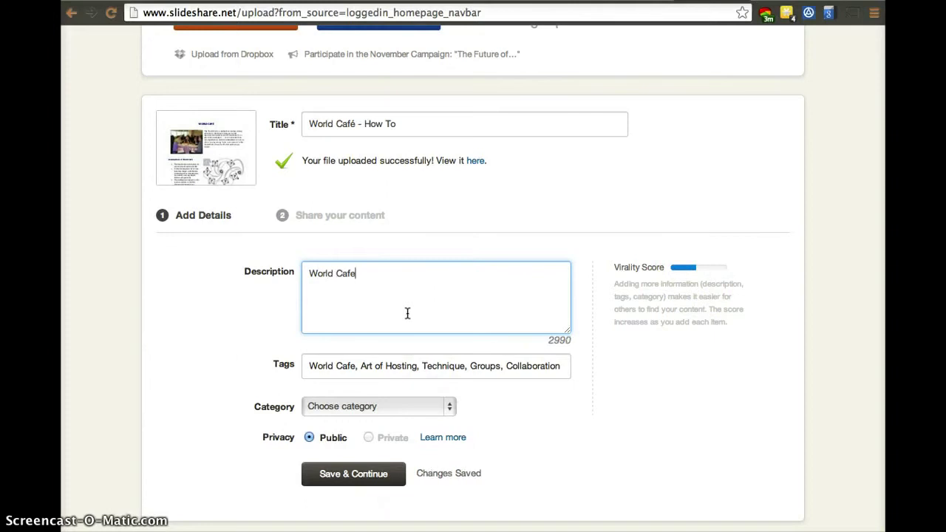
- Search 'World Cafe' in a new tab and select the method text through the fifth component
key("super+t")
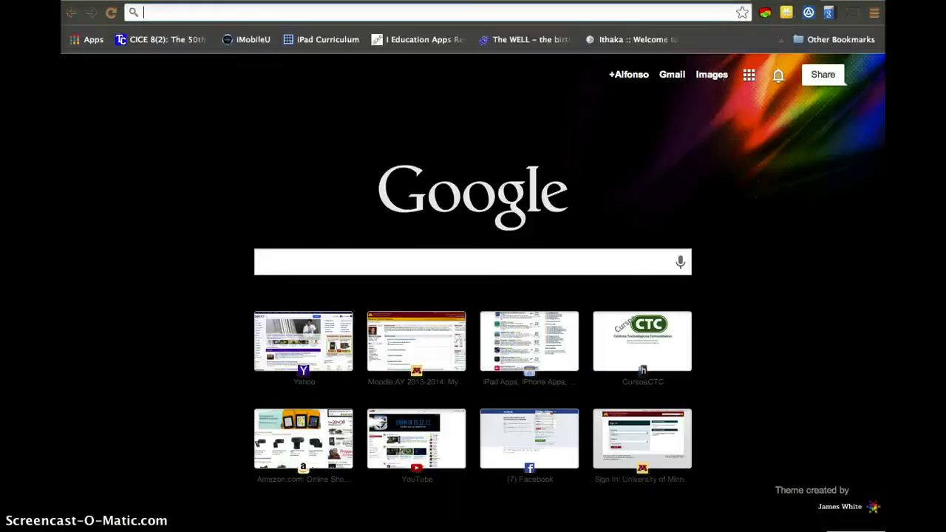
type("World Cafe")
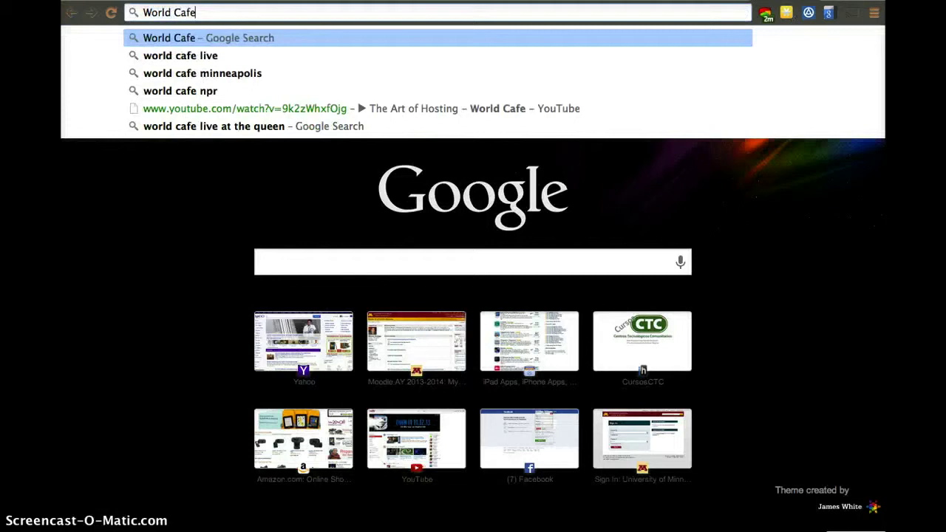
key("Return")
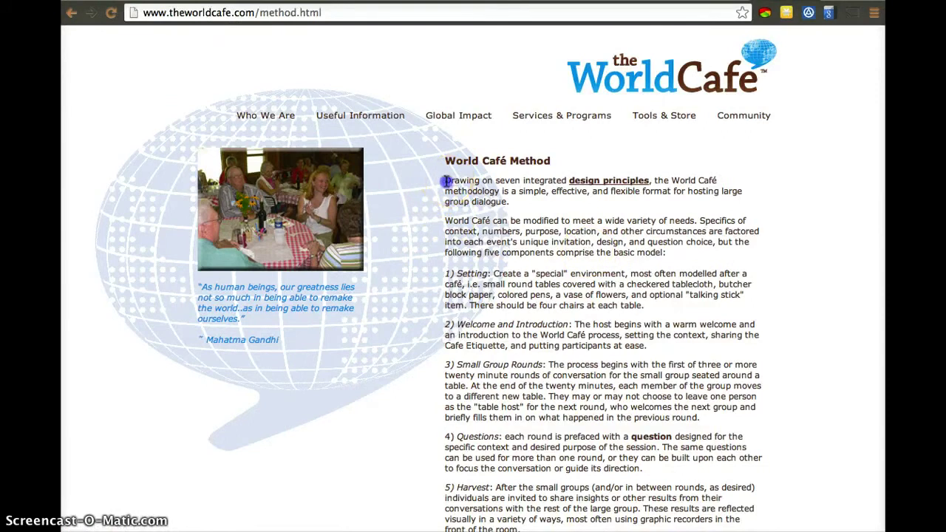
left_click_drag(460, 190, 522, 252)
left_click_drag(627, 283, 681, 426)
key("super+c")
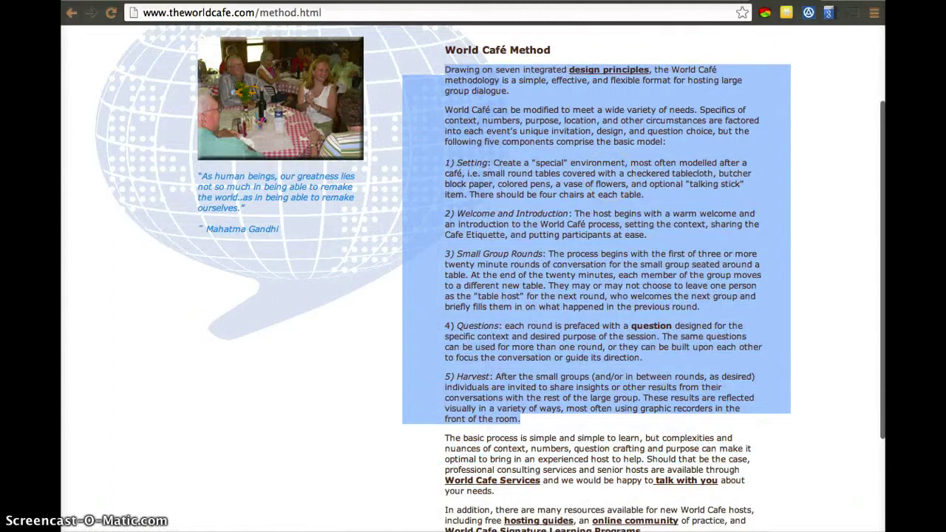
- Paste the World Café method text as the description and set category to How-to & DIY
key("ctrl+Tab")
key("super+v")
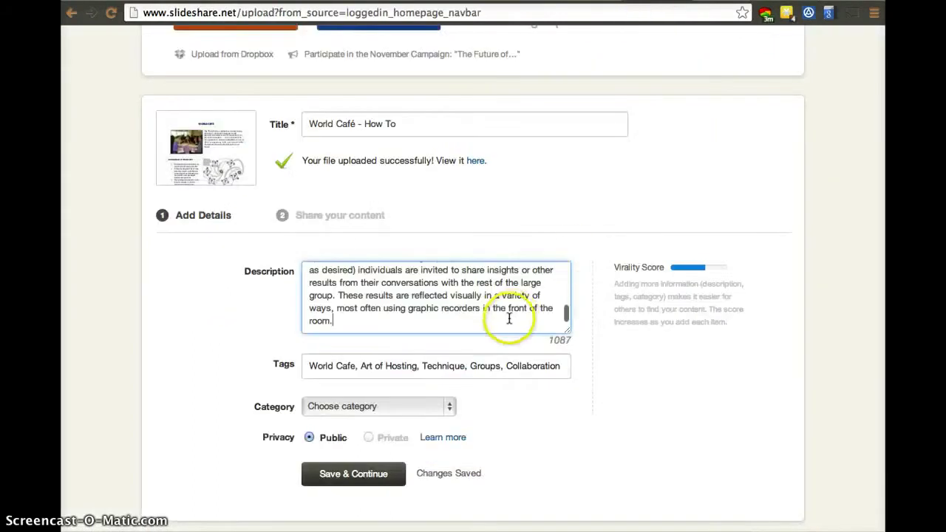
scroll(538, 445, "down", 1)
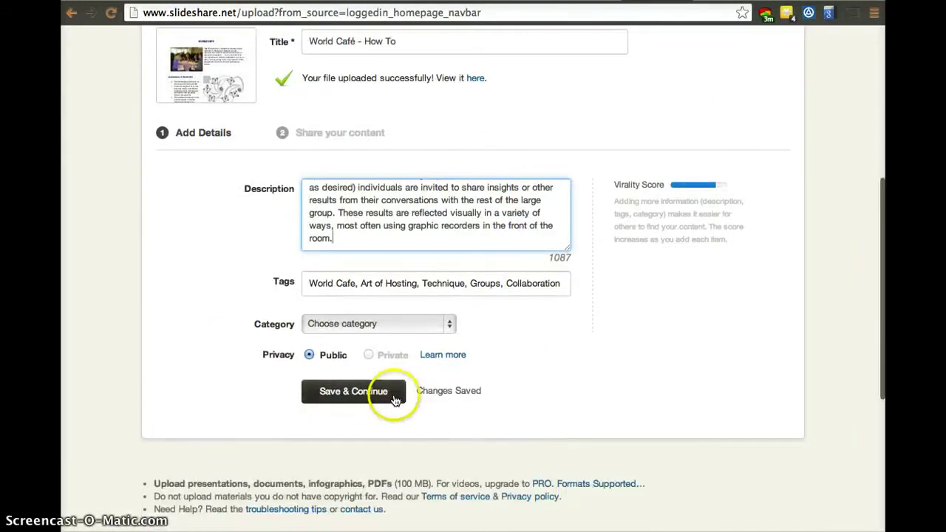
left_click(417, 324)
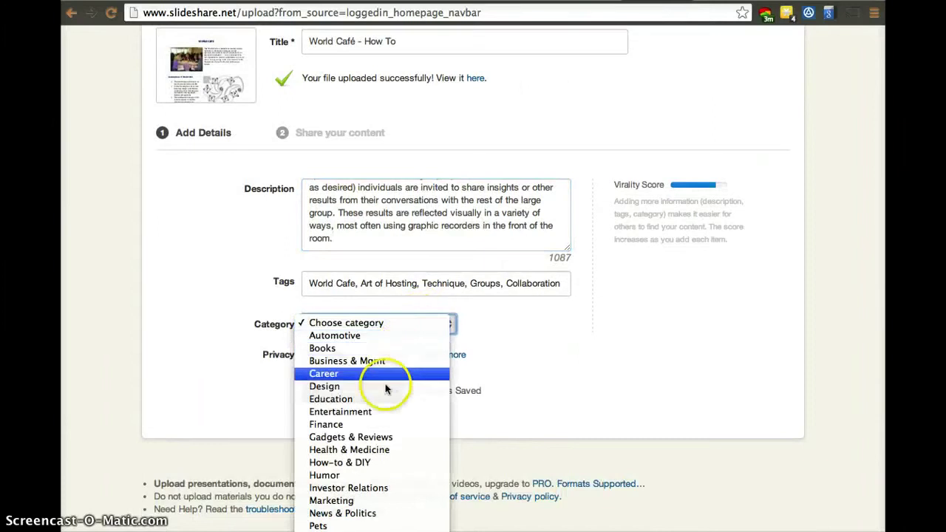
left_click(359, 462)
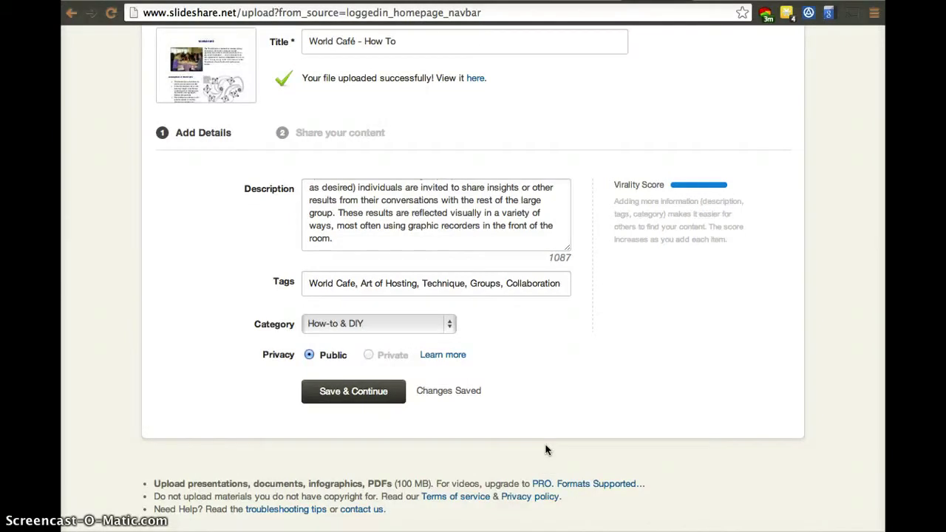
- Save the upload details and open the account's profile page from the avatar menu
left_click(331, 397)
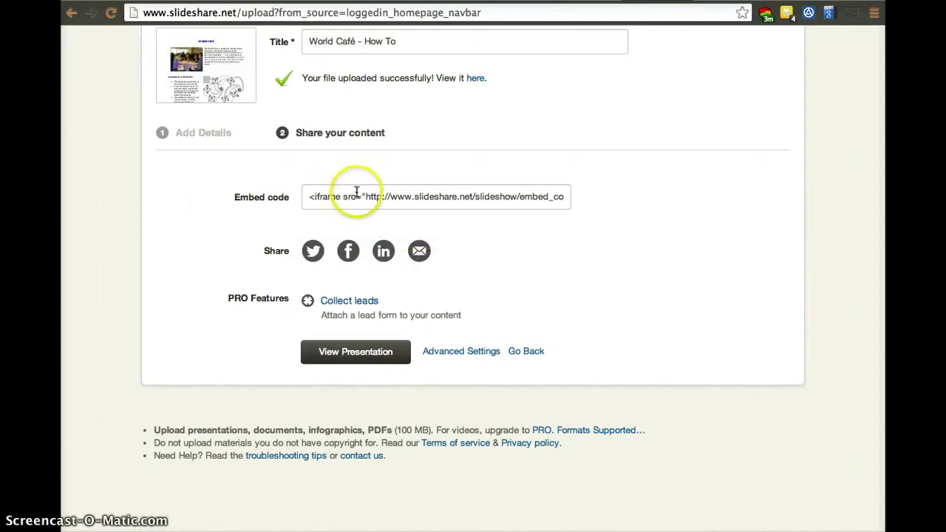
scroll(535, 255, "up", 5)
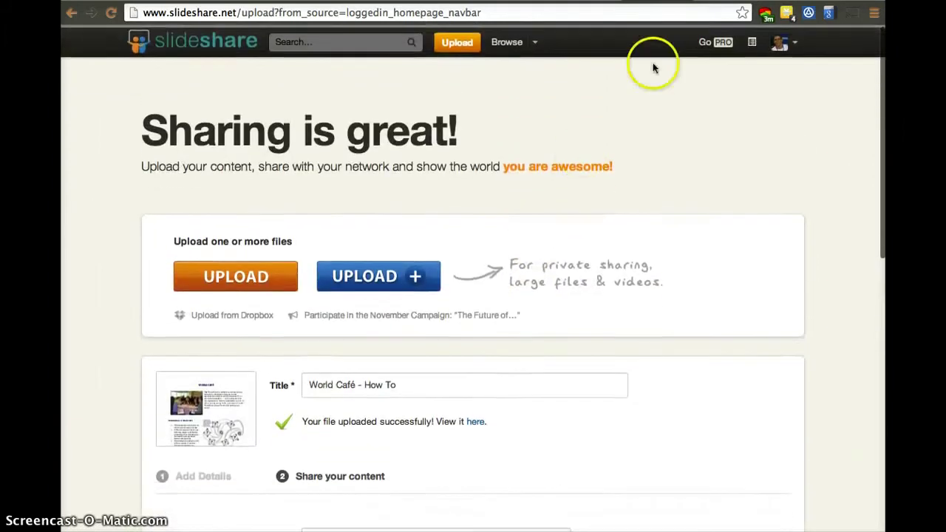
left_click(791, 42)
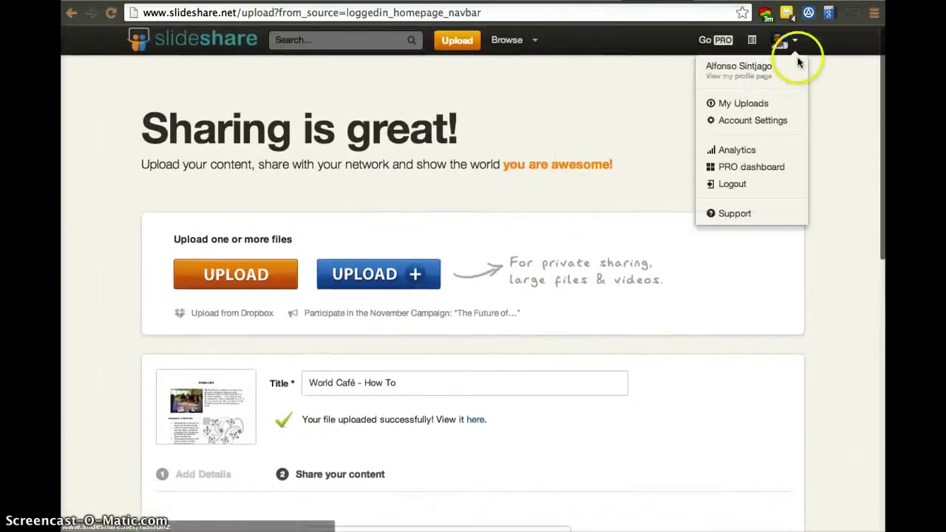
left_click(763, 80)
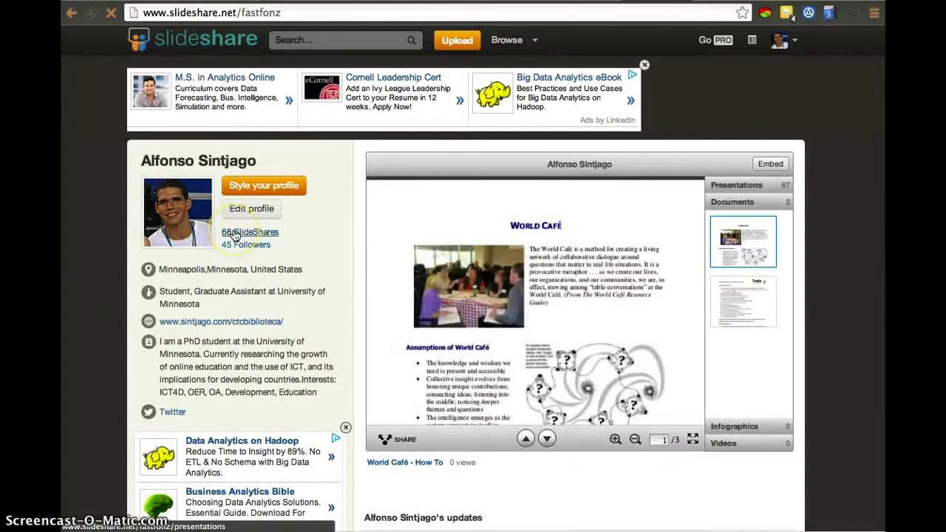
- Browse the profile's 68 SlideShares, including the new World Café - How To, then return to the 45 Followers header
scroll(502, 335, "down", 10)
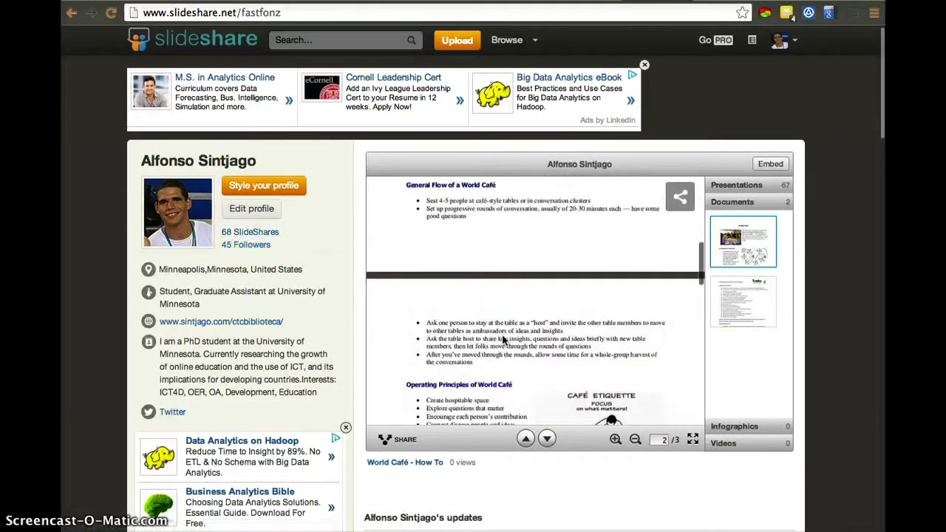
scroll(502, 335, "down", 10)
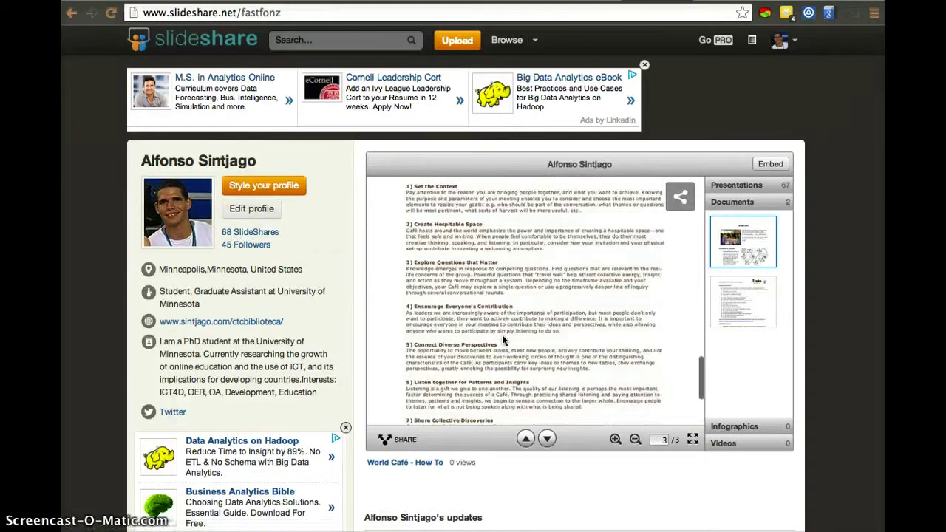
scroll(493, 425, "down", 5)
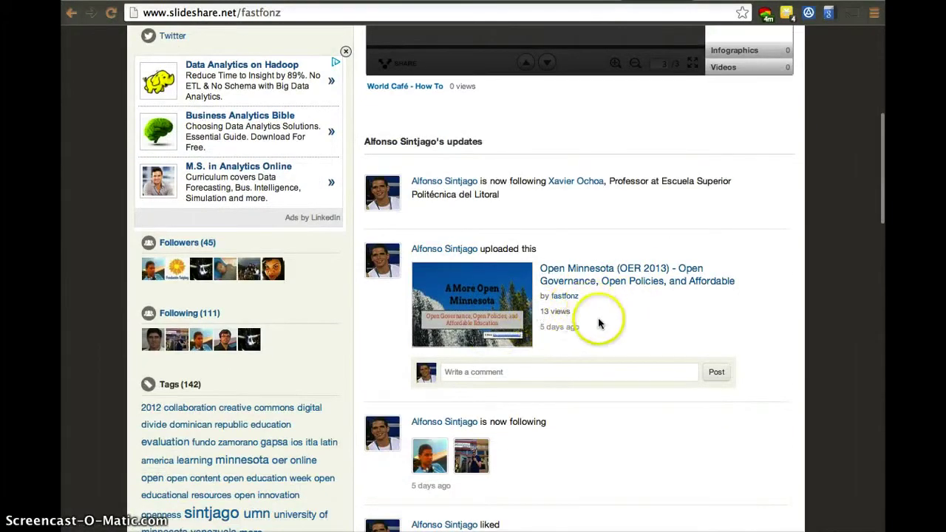
scroll(598, 320, "down", 3)
scroll(598, 324, "down", 3)
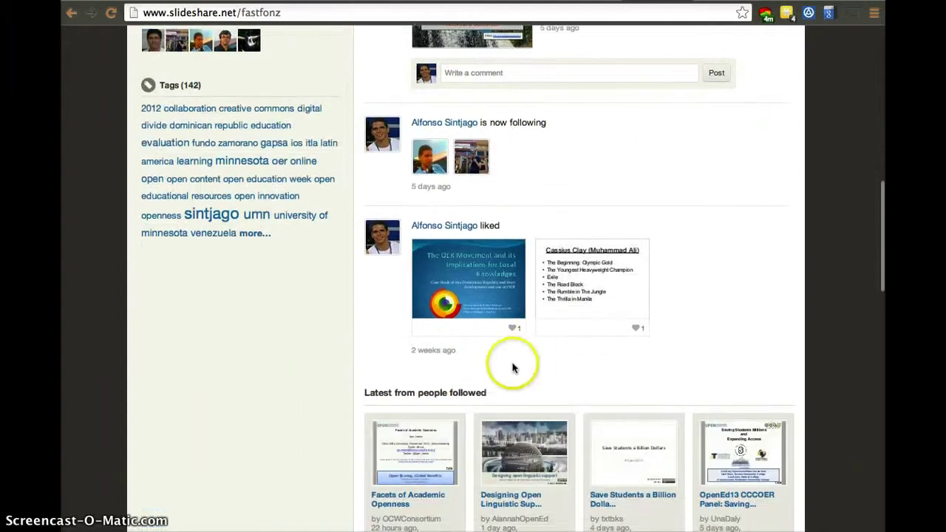
scroll(513, 366, "down", 2)
scroll(513, 368, "up", 8)
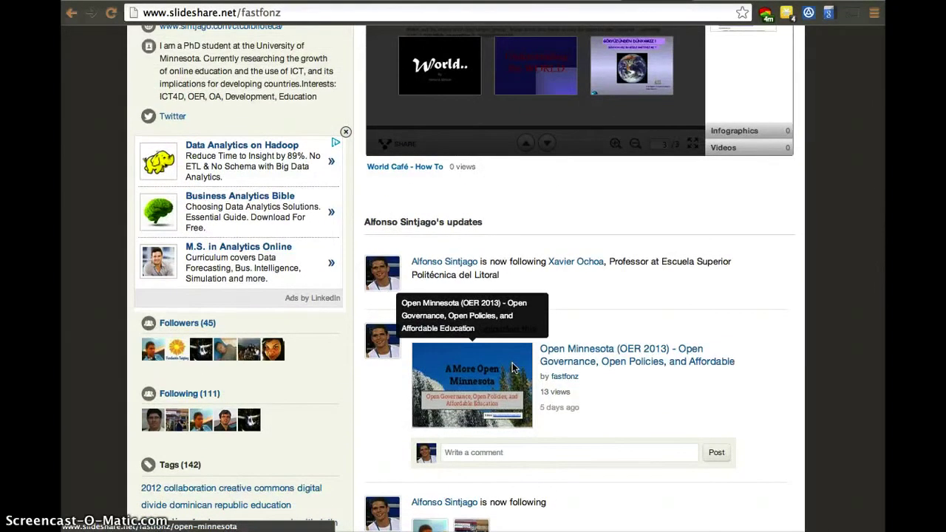
left_click(491, 274)
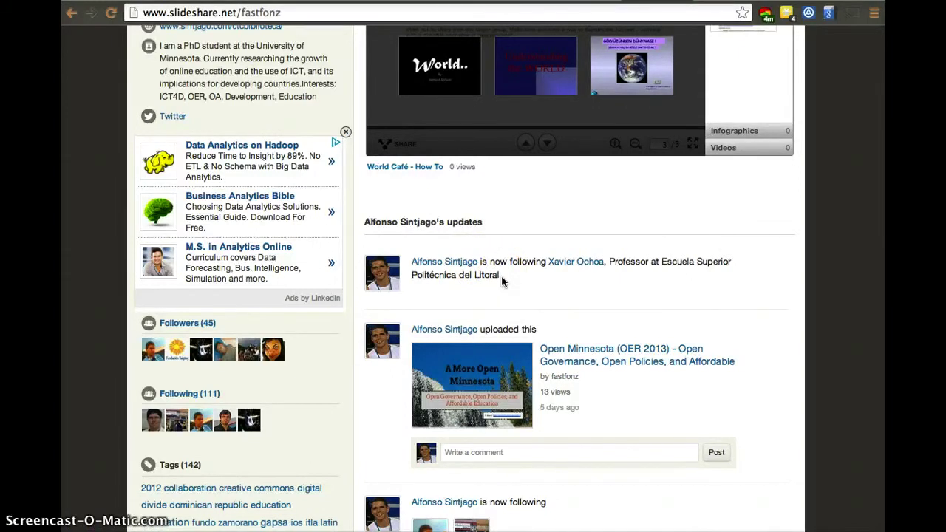
scroll(502, 281, "up", 2)
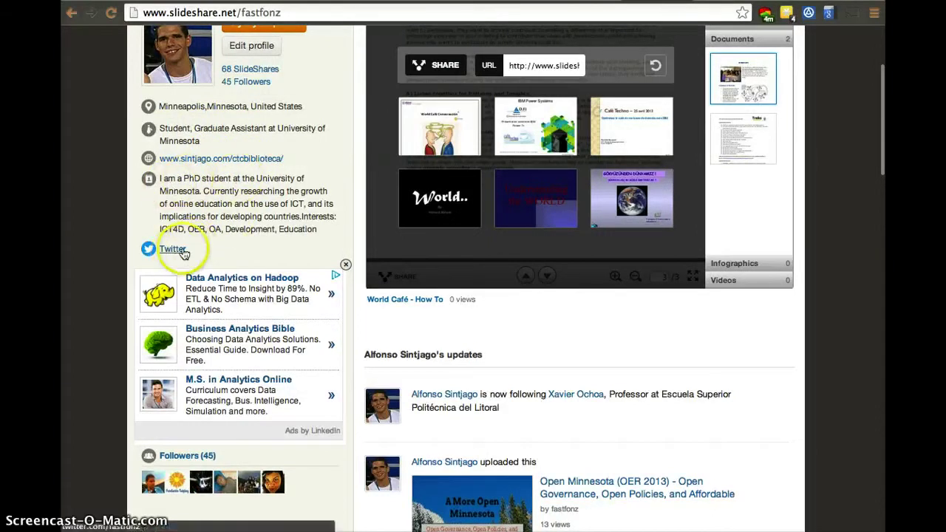
scroll(239, 138, "up", 1)
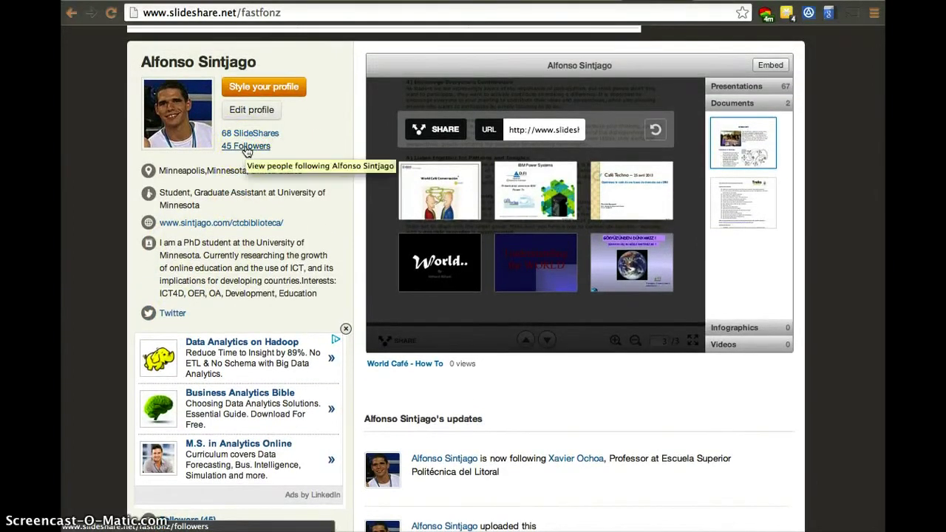
- Open the account's 45 followers and page through pages 2, 3 and 4 of the list
left_click(246, 147)
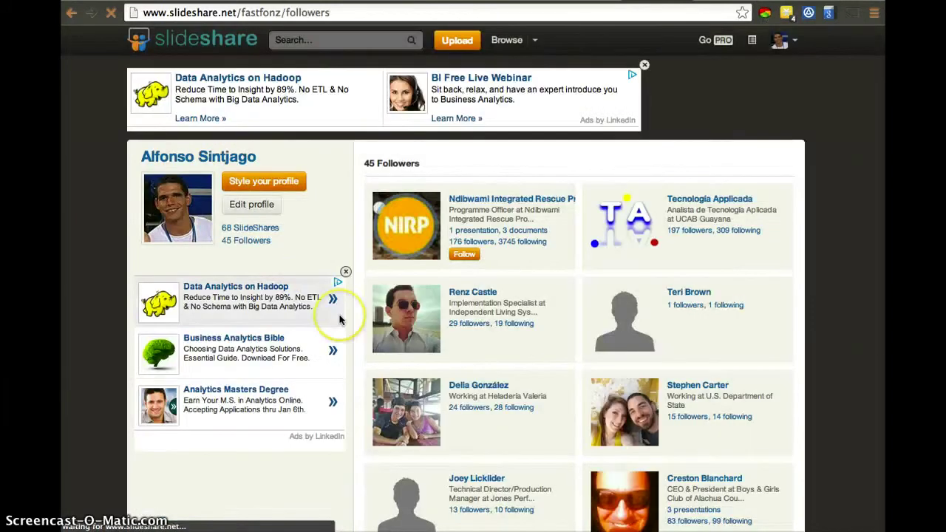
scroll(336, 311, "down", 1)
scroll(340, 319, "down", 3)
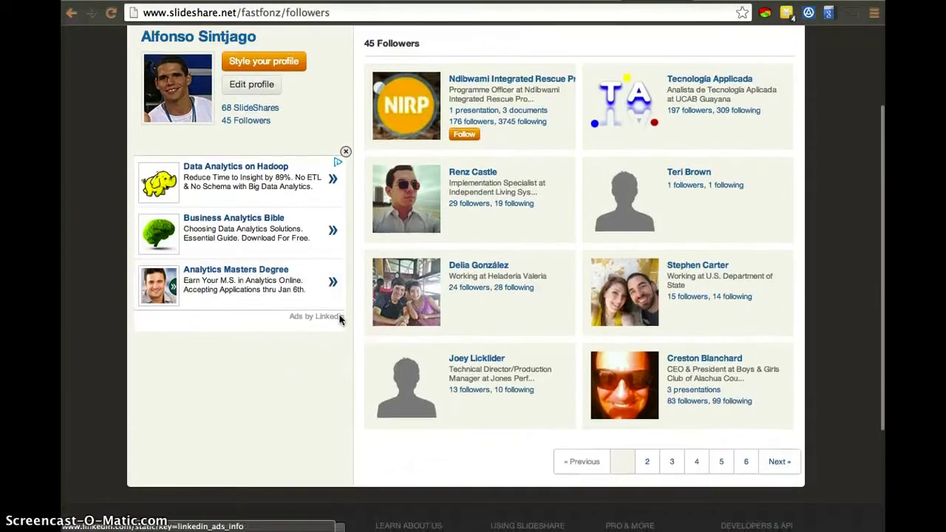
left_click(648, 461)
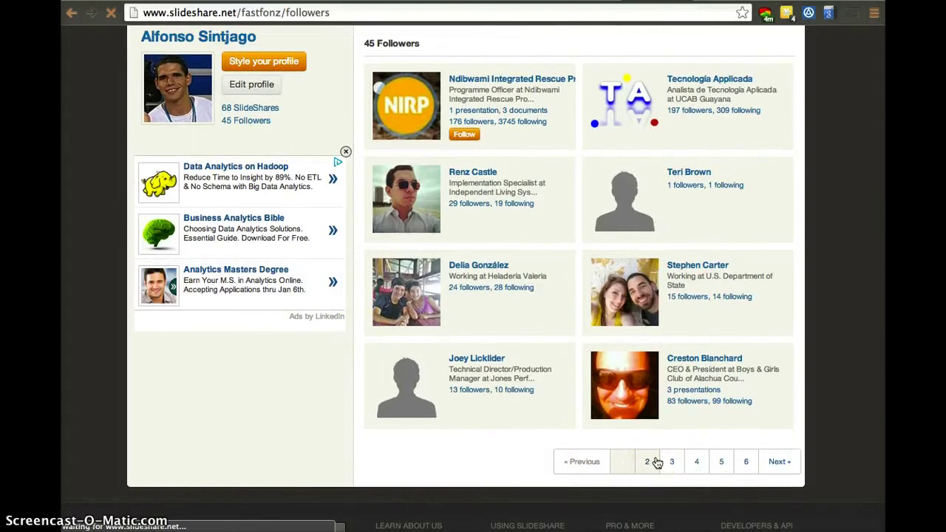
scroll(655, 469, "down", 3)
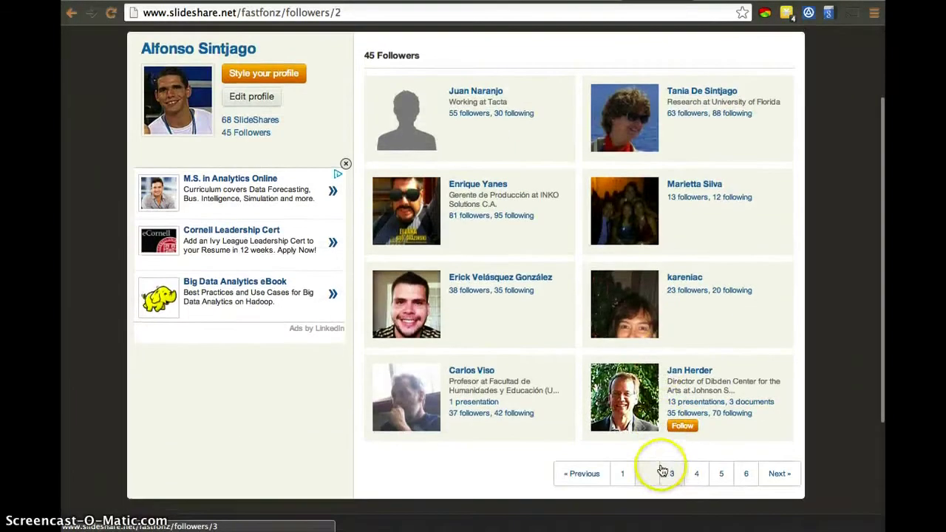
left_click(673, 476)
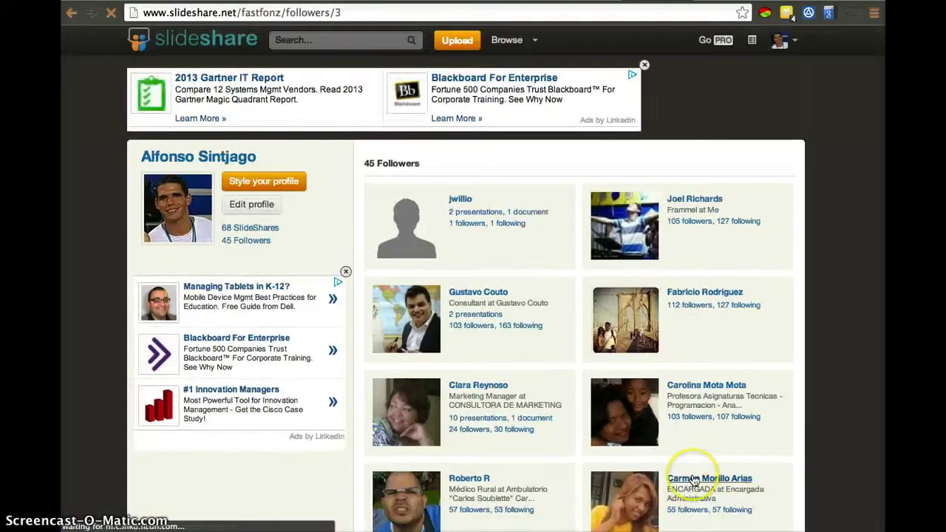
scroll(680, 477, "down", 5)
left_click(698, 458)
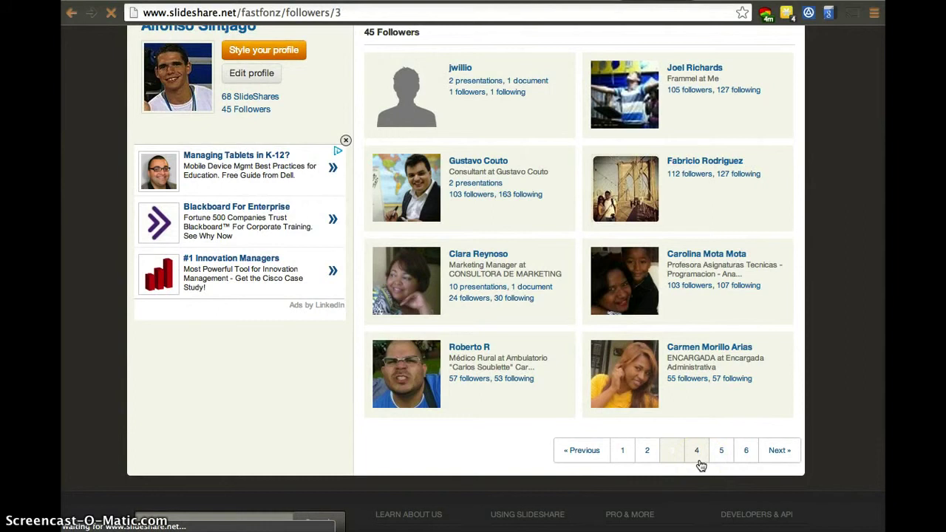
scroll(701, 466, "down", 2)
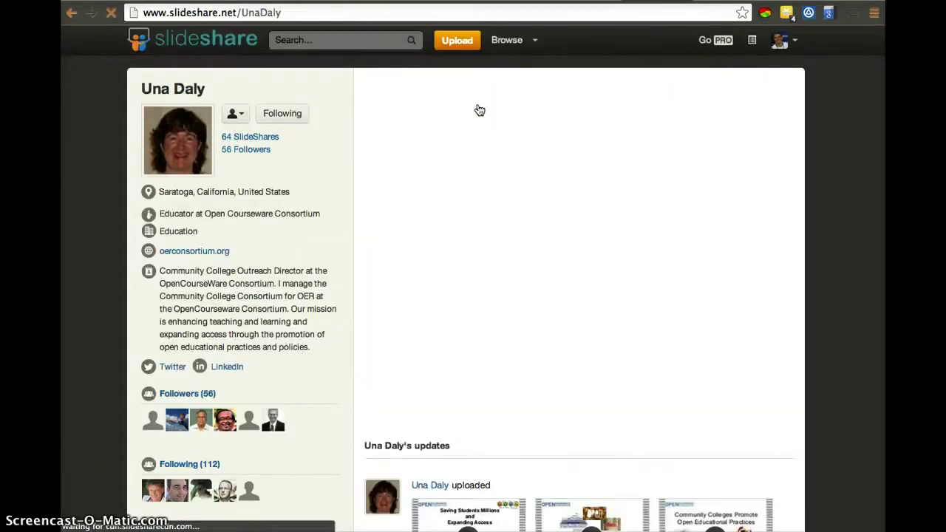
- Open a follower's profile and advance the OpenEd13 CCCOER Panel presentation to slide 13 of 49
left_click(472, 146)
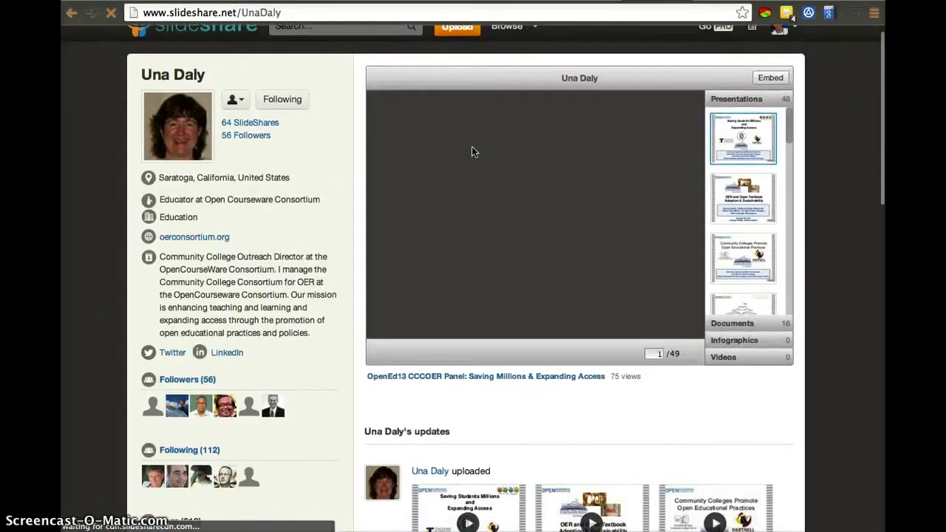
left_click(547, 251)
left_click(546, 349)
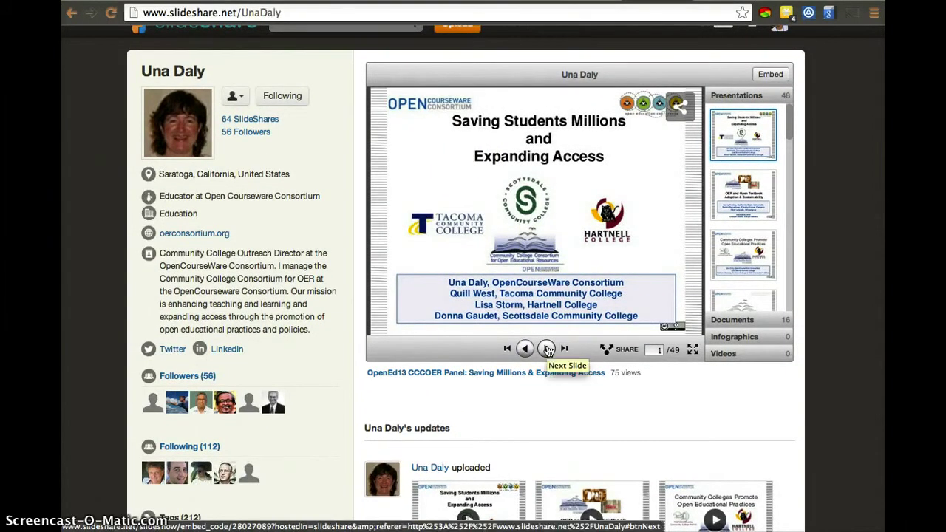
left_click(545, 356)
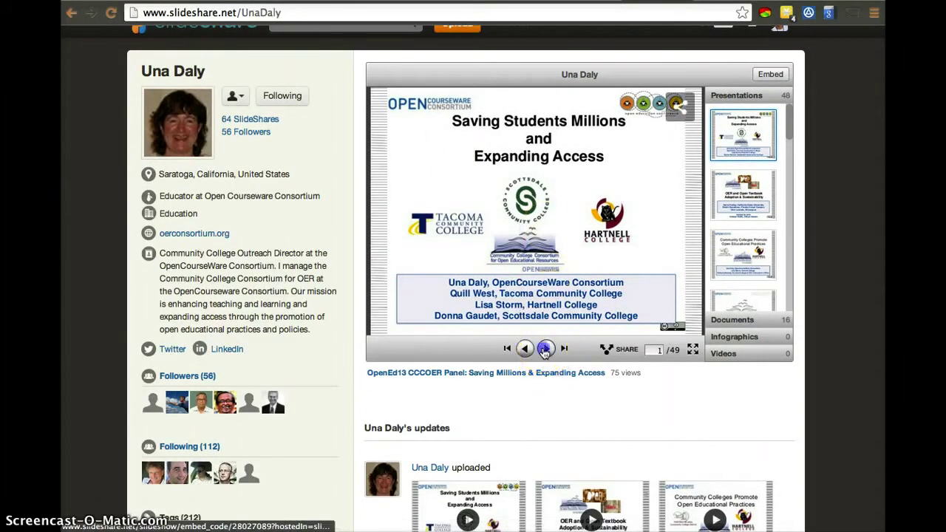
left_click(545, 355)
left_click(545, 351)
left_click(545, 352)
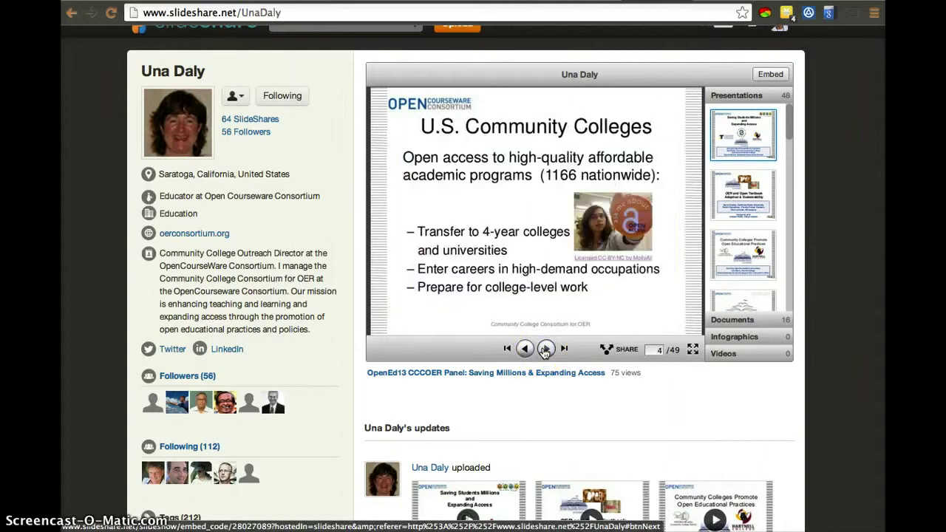
left_click(544, 352)
left_click(545, 352)
left_click(545, 352)
left_click(545, 352)
left_click(545, 352)
left_click(545, 352)
left_click(544, 352)
left_click(545, 352)
left_click(544, 352)
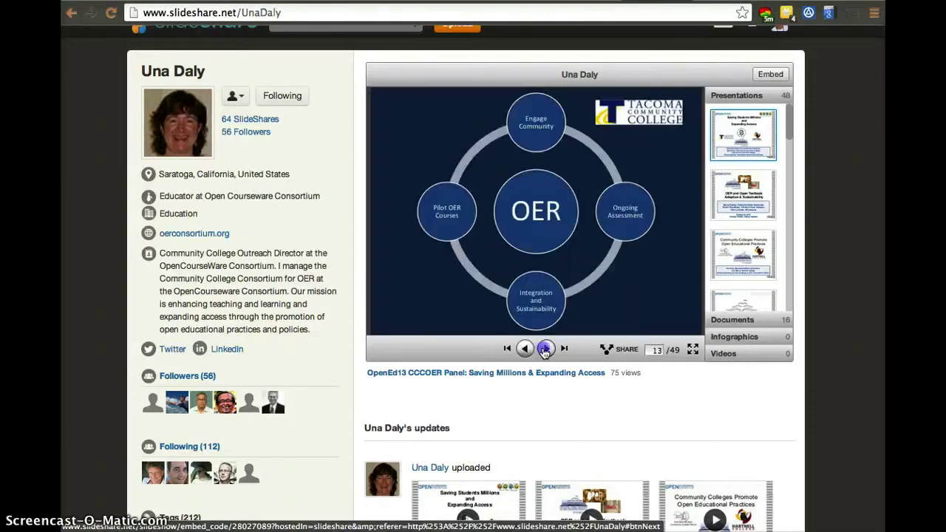
- Look over the follower's profile, then bring up the account's avatar menu
scroll(545, 352, "down", 3)
scroll(545, 352, "up", 4)
scroll(545, 354, "down", 1)
scroll(631, 470, "down", 2)
left_click(601, 471)
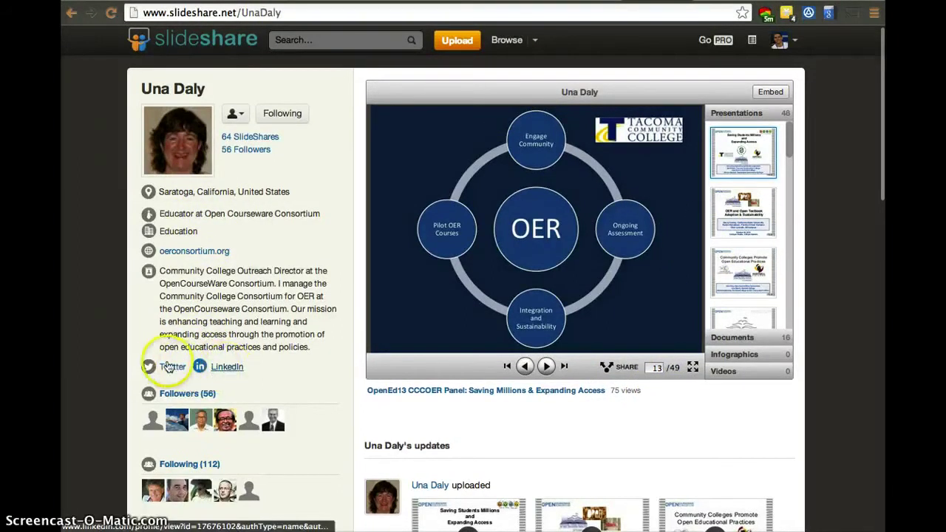
left_click(796, 48)
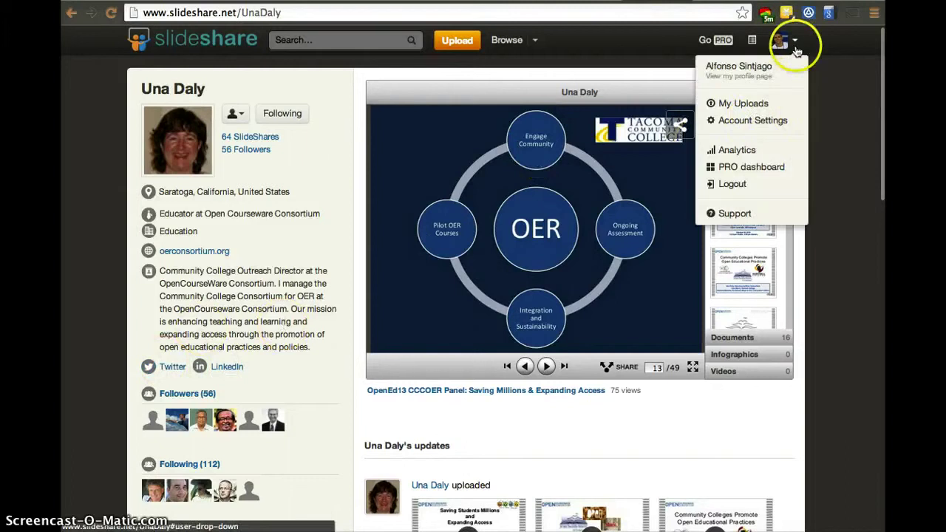
- Try the account's Analytics page from the avatar menu
left_click(752, 151)
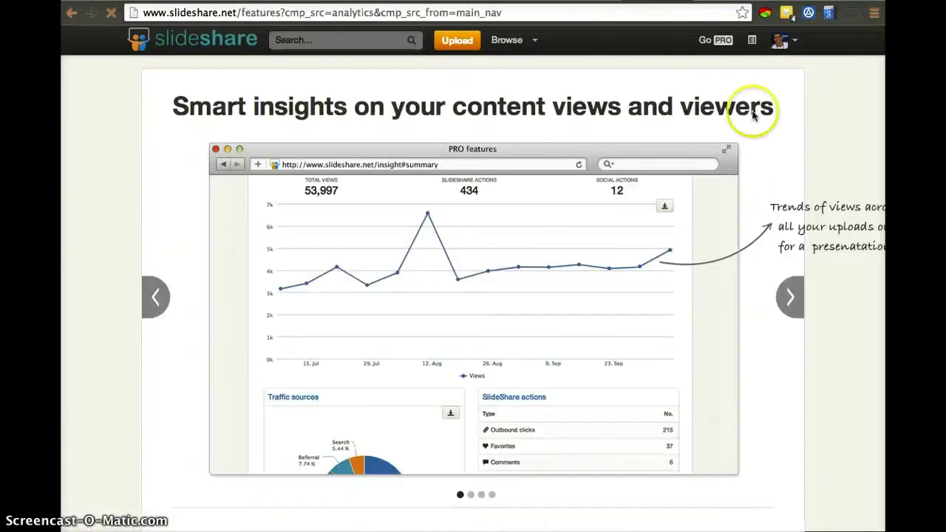
scroll(743, 226, "down", 3)
scroll(743, 226, "up", 3)
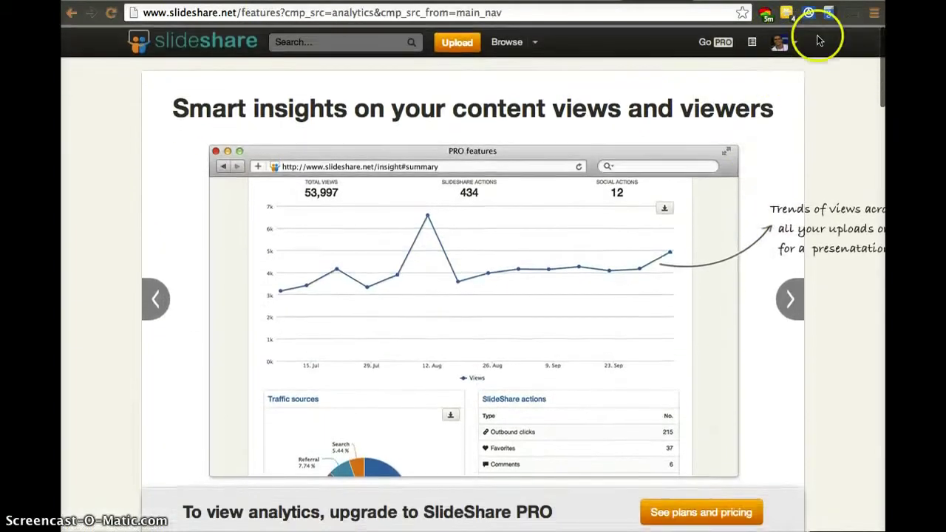
- Delete the World Café - How To upload from My Uploads and confirm the deletion
mouse_move(795, 42)
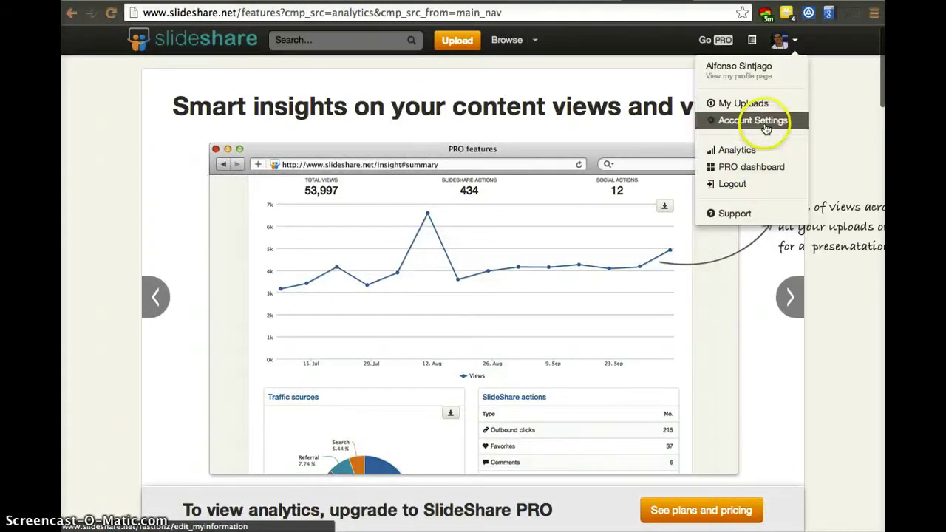
left_click(766, 106)
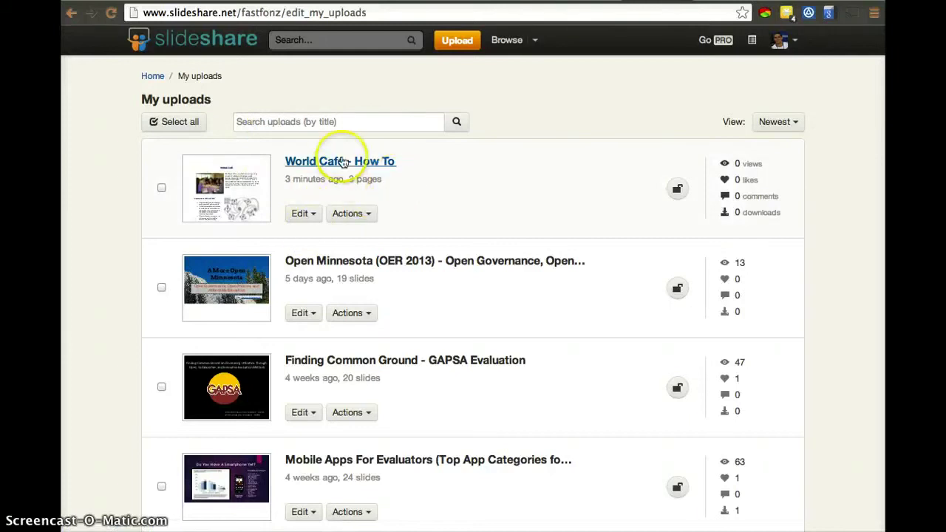
left_click(357, 214)
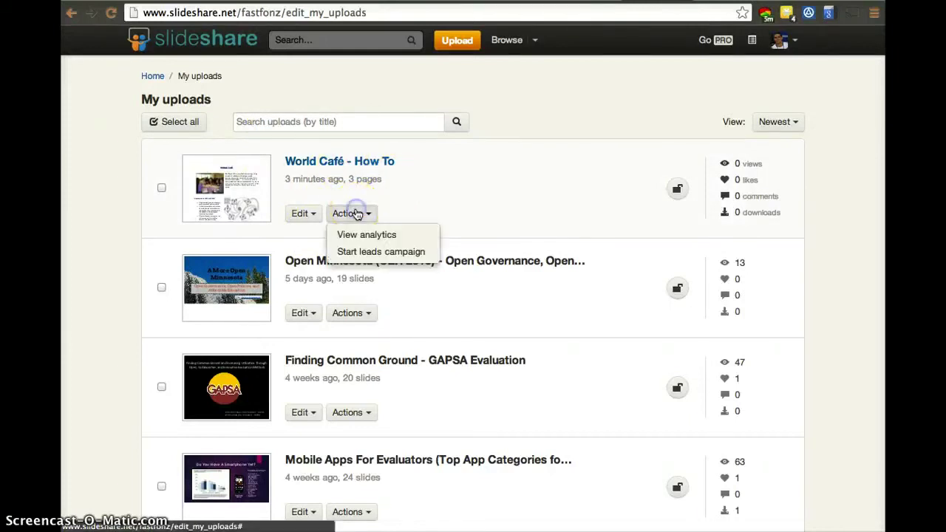
left_click(307, 216)
left_click(332, 313)
left_click(301, 216)
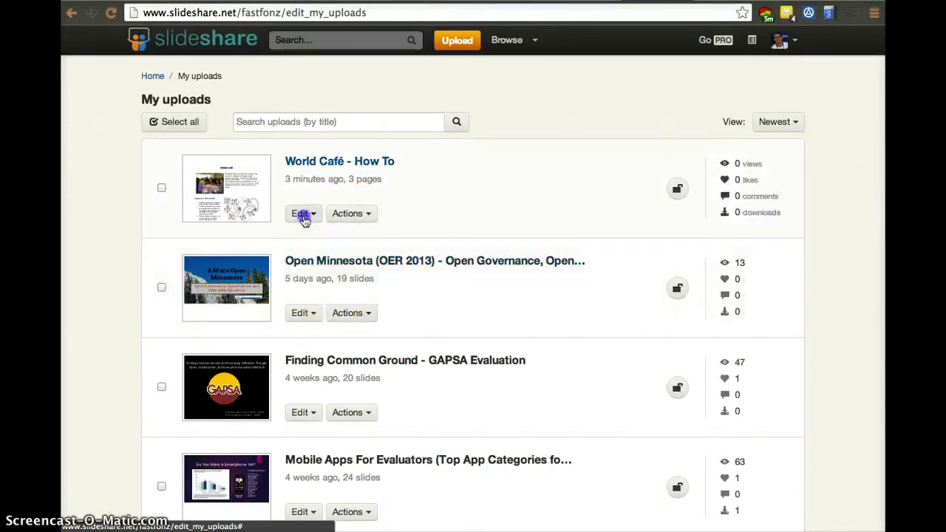
left_click(310, 298)
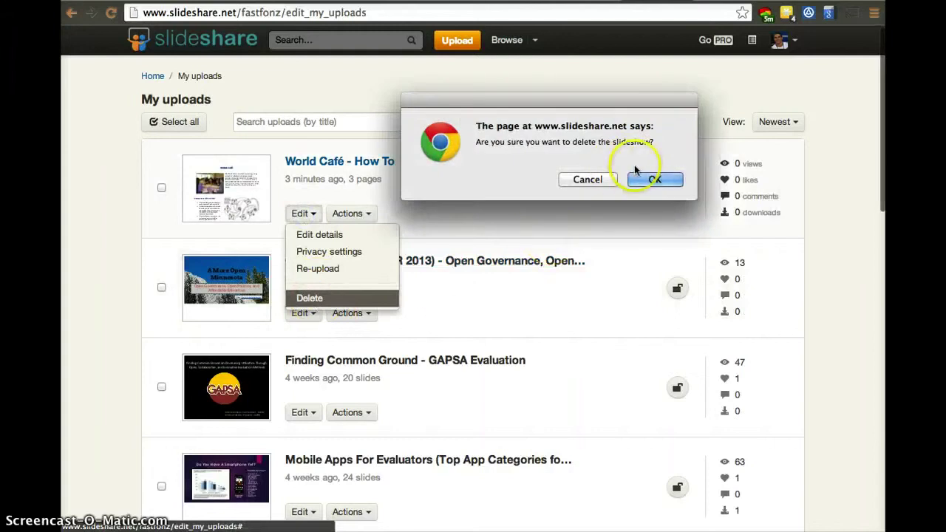
left_click(638, 178)
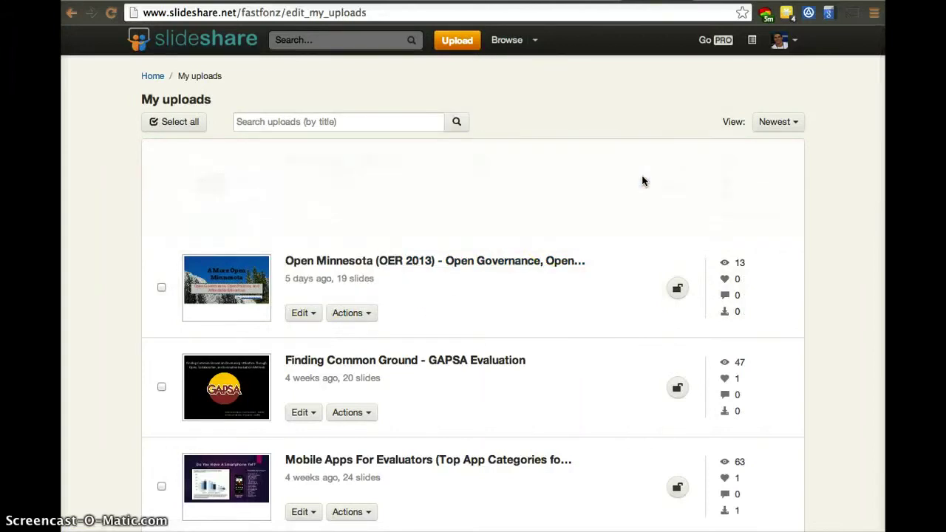
- Review the remaining uploads and move to page 2 of My Uploads
scroll(600, 353, "down", 5)
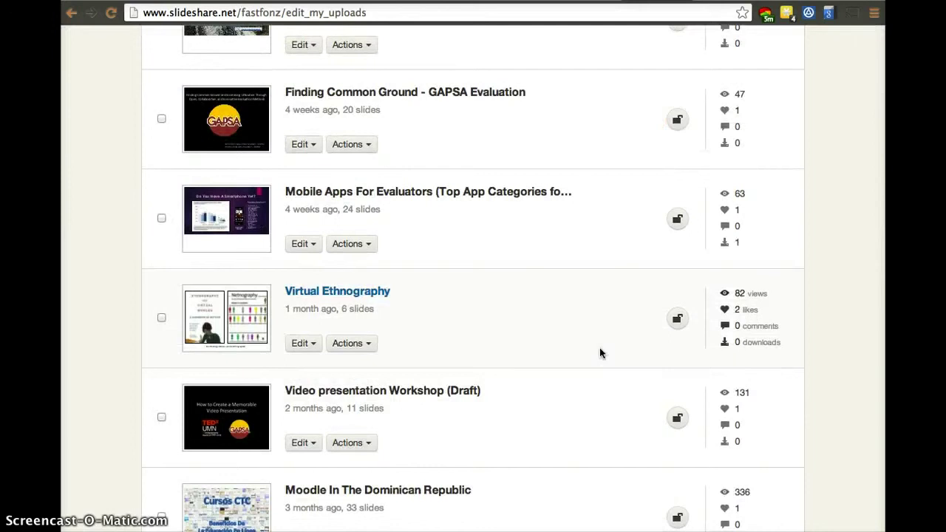
scroll(600, 353, "down", 2)
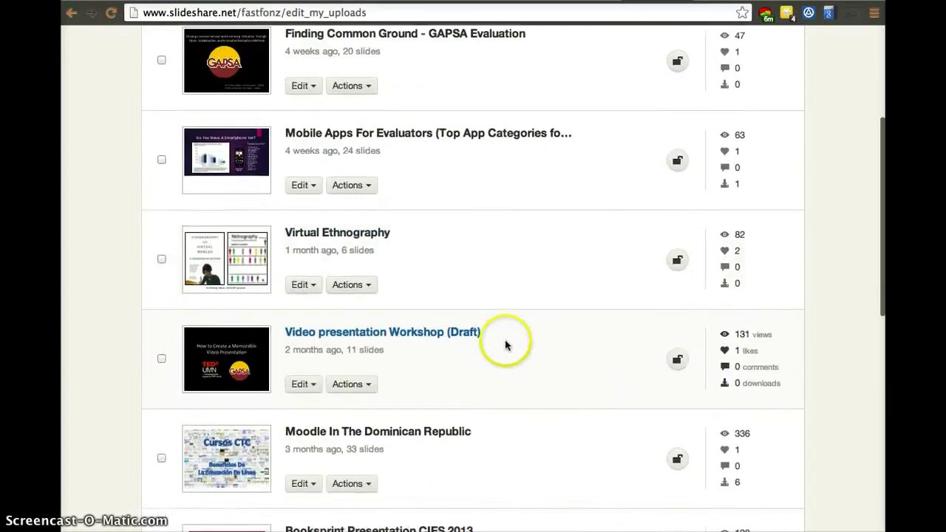
scroll(531, 346, "down", 6)
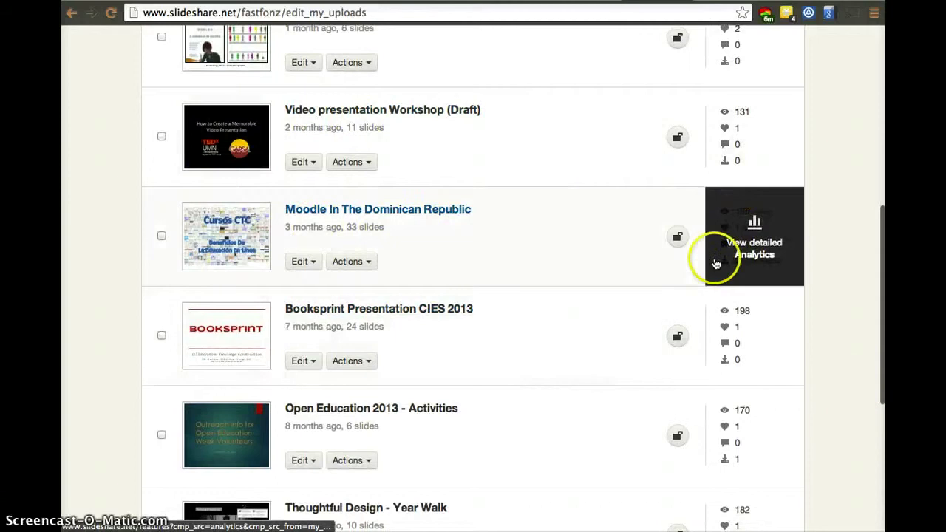
scroll(833, 373, "down", 4)
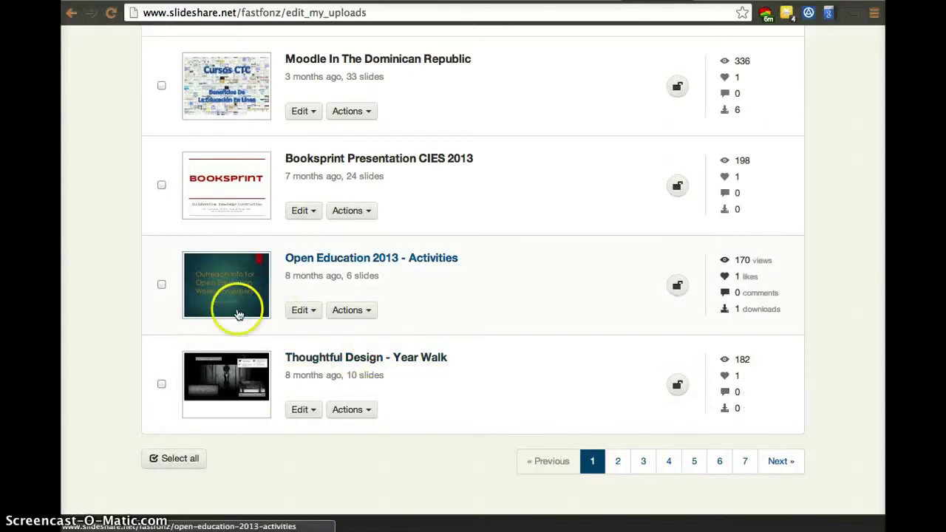
scroll(422, 345, "down", 2)
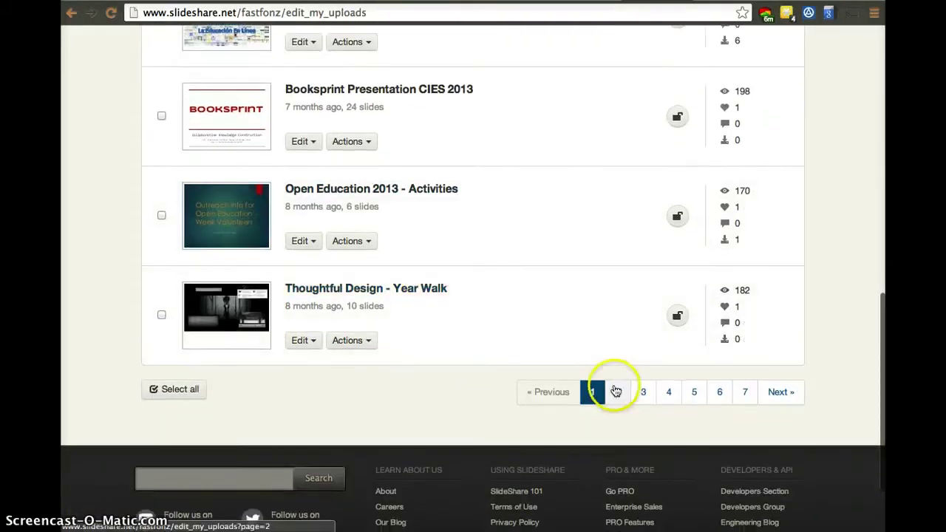
left_click(617, 391)
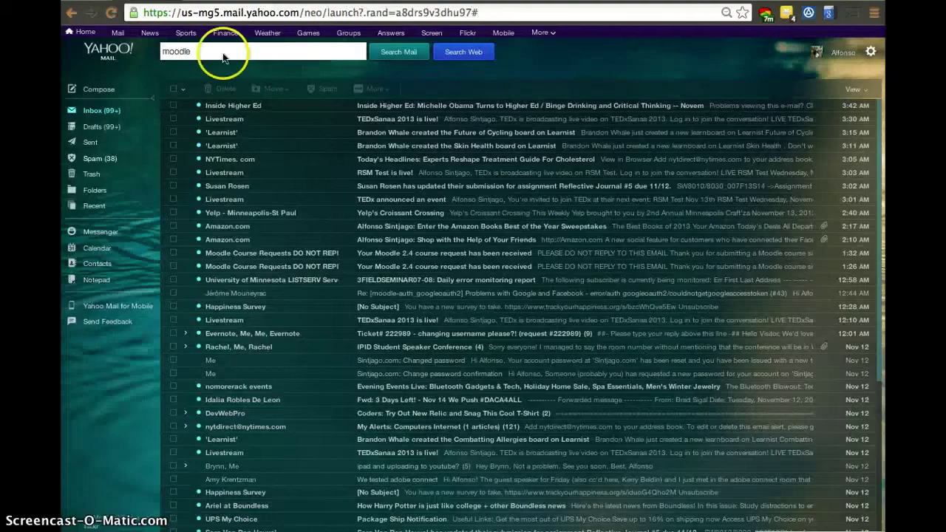
- Search the Yahoo mailbox for 'slidessha' and open the SlideShare stats message
left_click(256, 60)
key("ctrl+a")
type("slid")
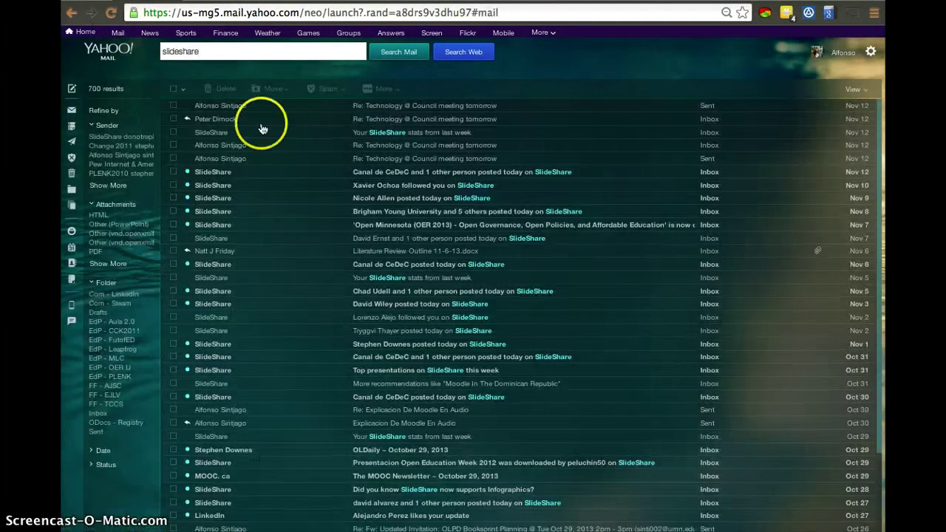
left_click(375, 137)
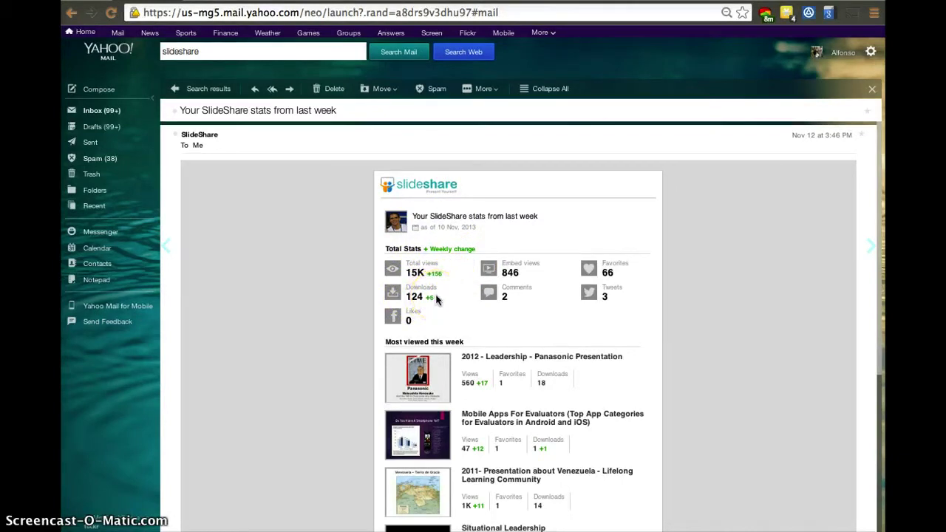
- Read through the 'Your SlideShare stats from last week' email
scroll(436, 299, "down", 1)
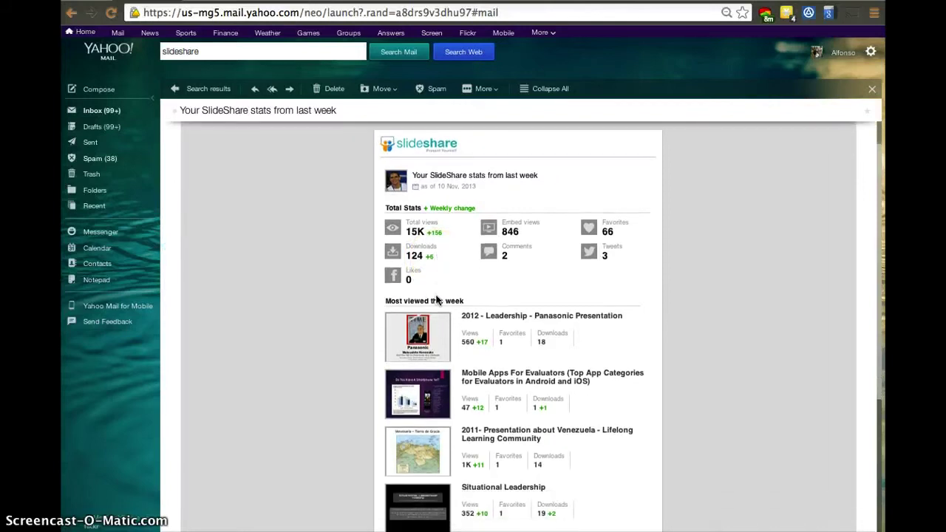
scroll(436, 300, "up", 1)
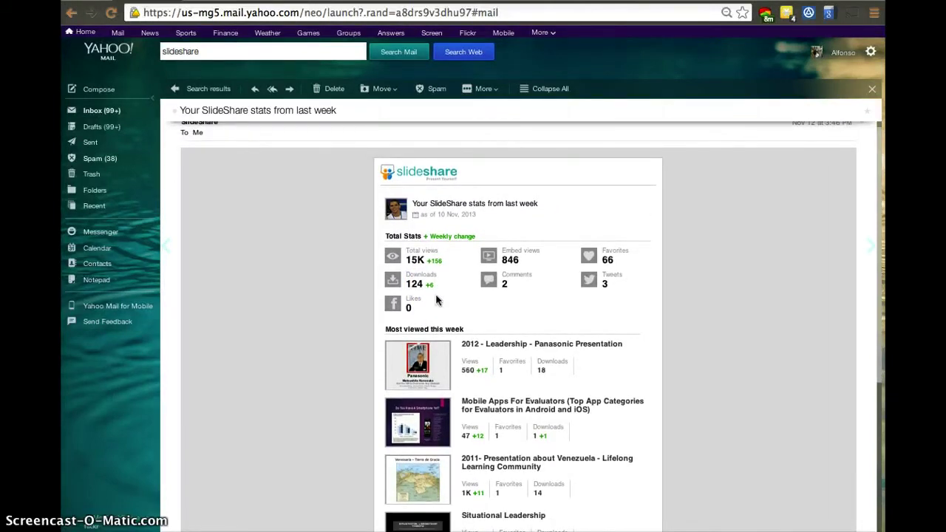
scroll(437, 299, "down", 3)
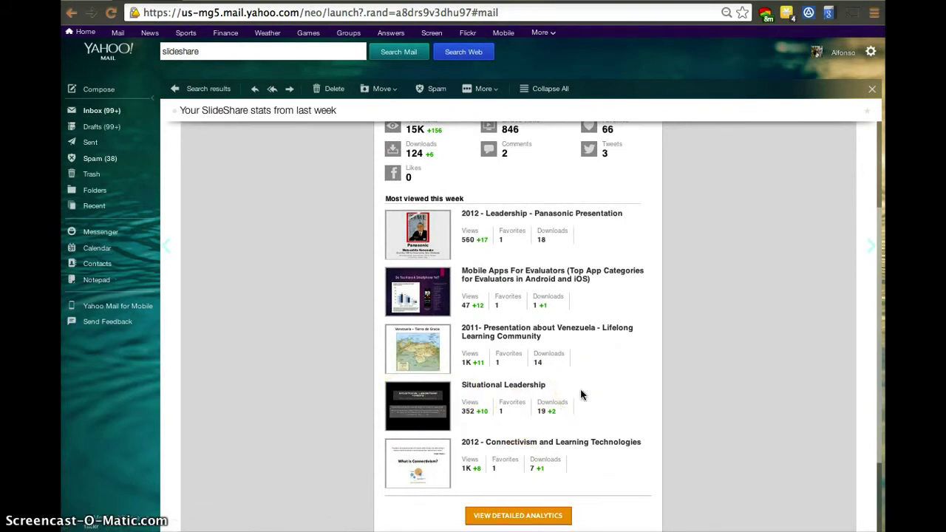
scroll(581, 396, "up", 1)
scroll(581, 396, "down", 1)
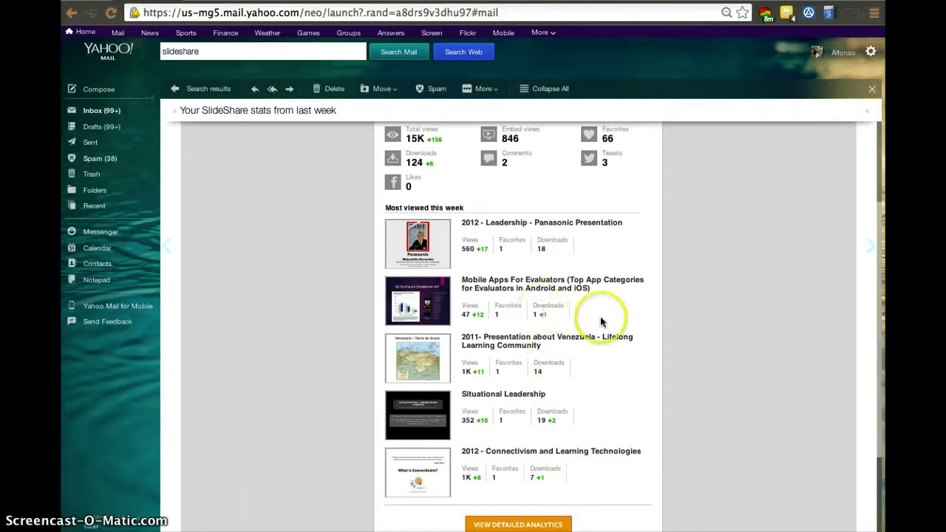
scroll(599, 333, "up", 2)
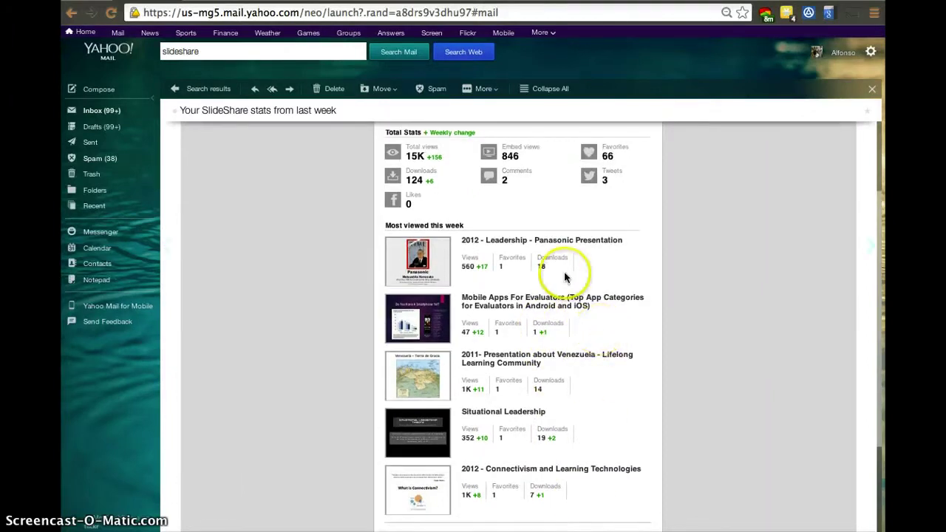
scroll(584, 418, "up", 3)
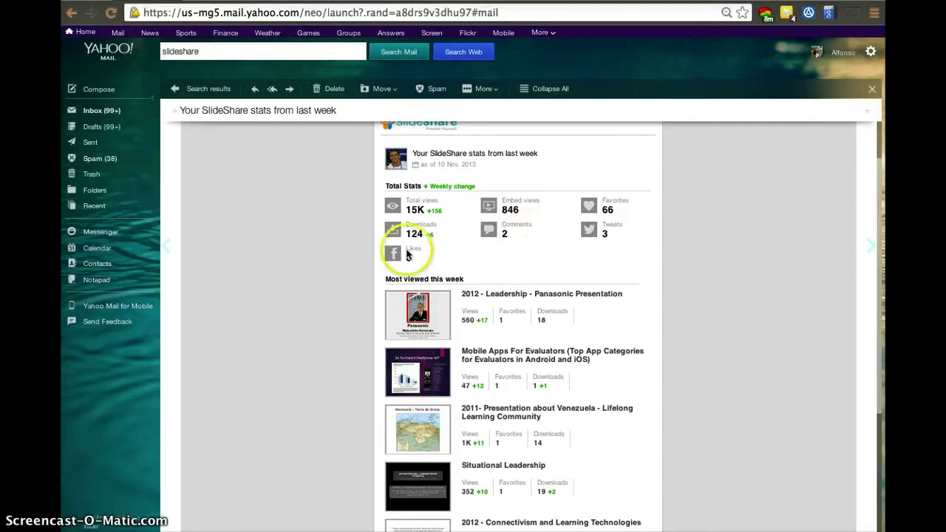
scroll(439, 252, "up", 2)
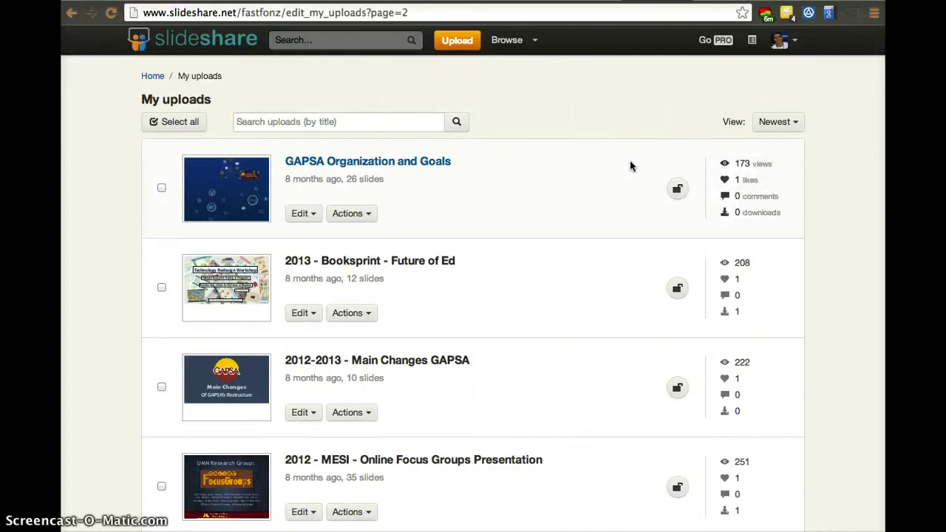
- Page through My uploads to page 3 and then page 4
scroll(576, 307, "down", 5)
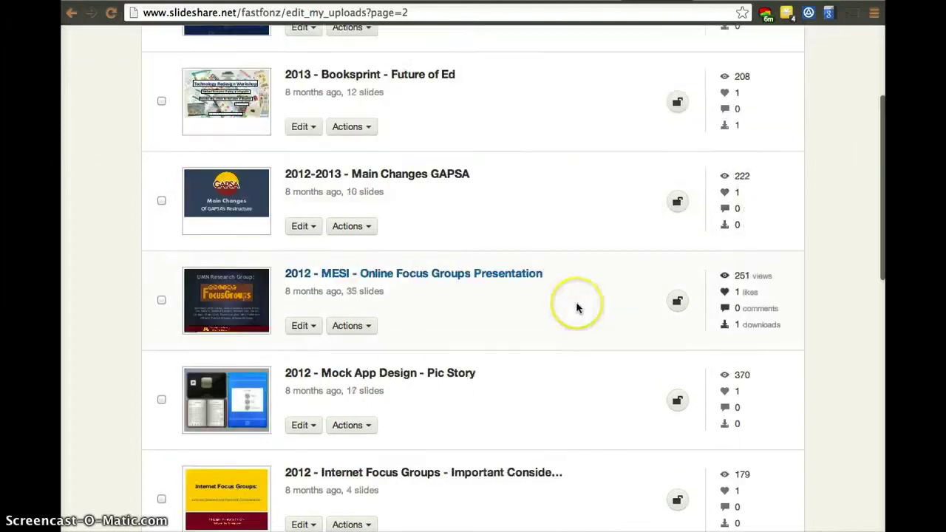
scroll(577, 307, "down", 5)
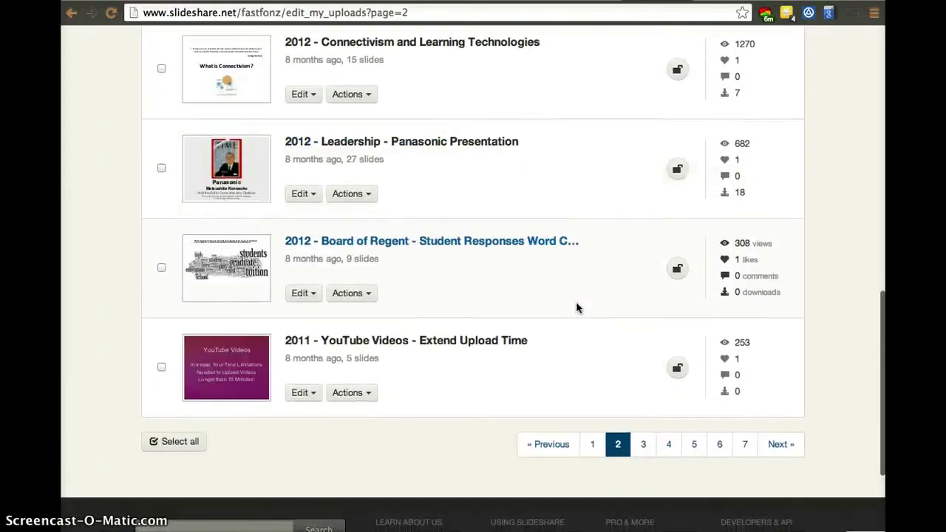
left_click(644, 446)
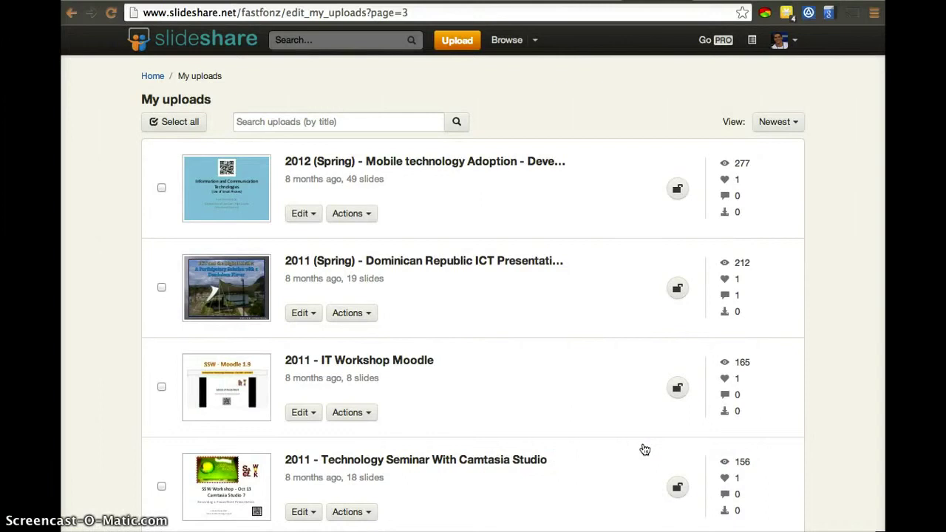
scroll(644, 449, "down", 5)
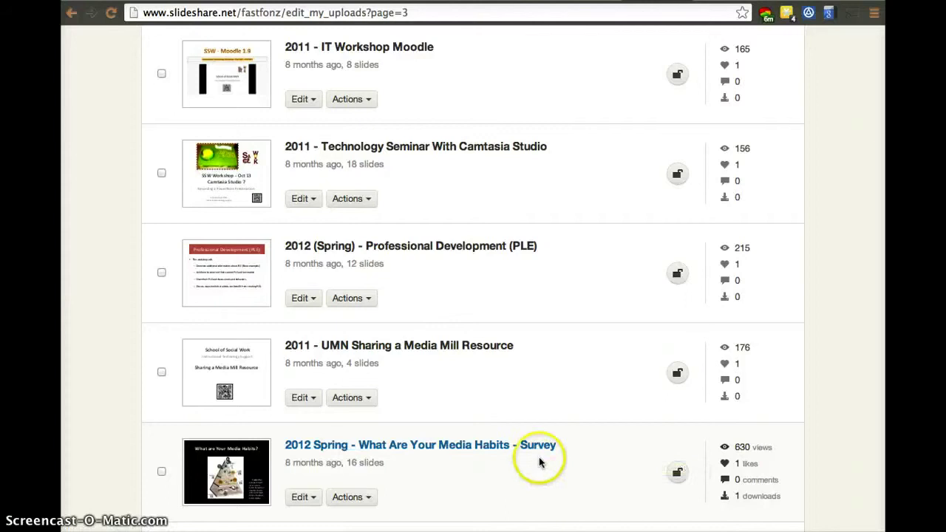
scroll(554, 464, "down", 3)
scroll(557, 467, "down", 2)
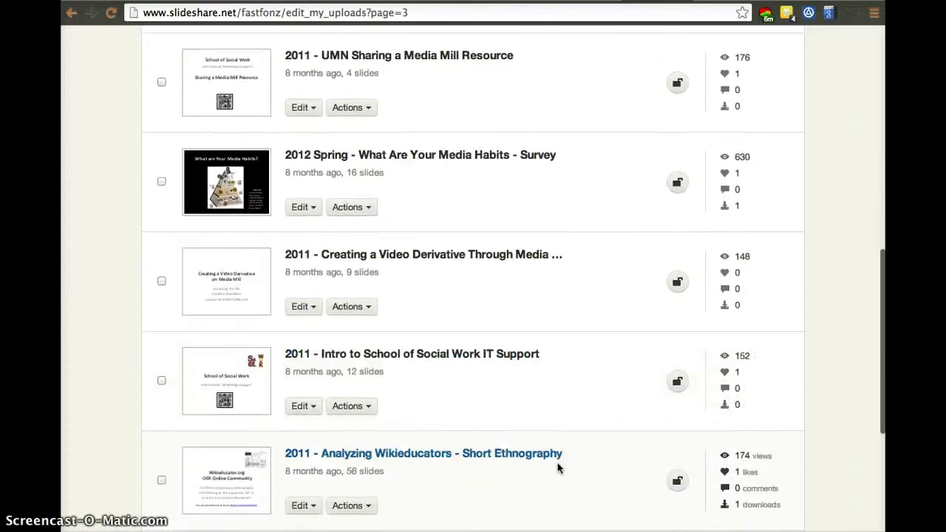
scroll(558, 463, "down", 2)
left_click(669, 435)
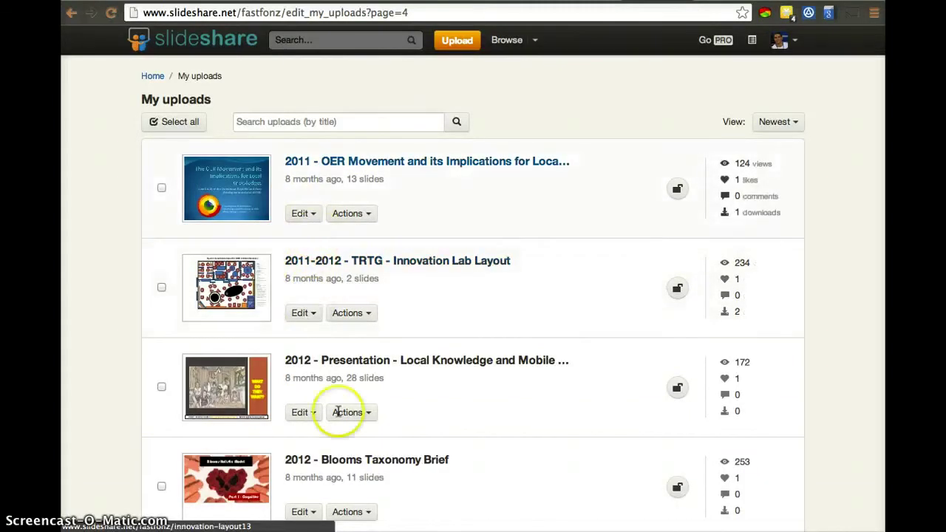
- Return to page 1 of My uploads and bring up Edit options for Mobile Apps For Evaluators
scroll(331, 344, "down", 2)
scroll(330, 338, "down", 5)
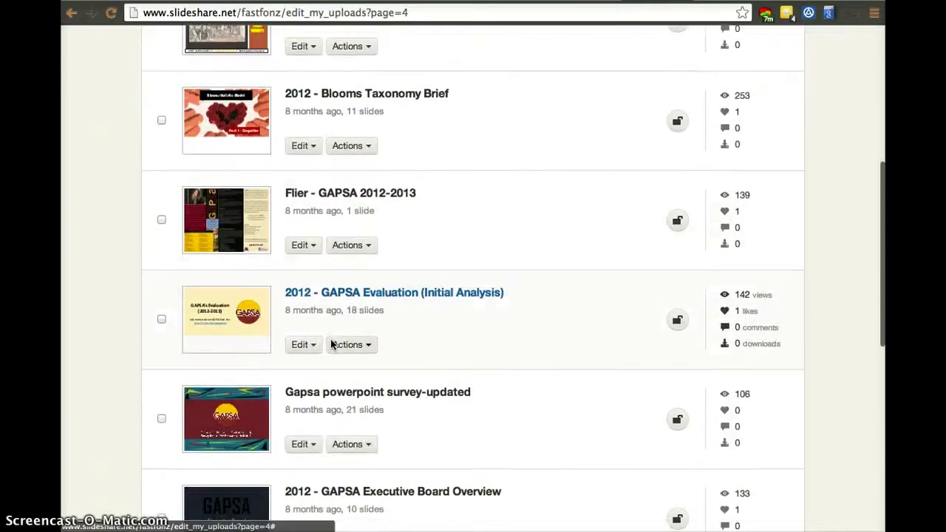
scroll(330, 339, "down", 3)
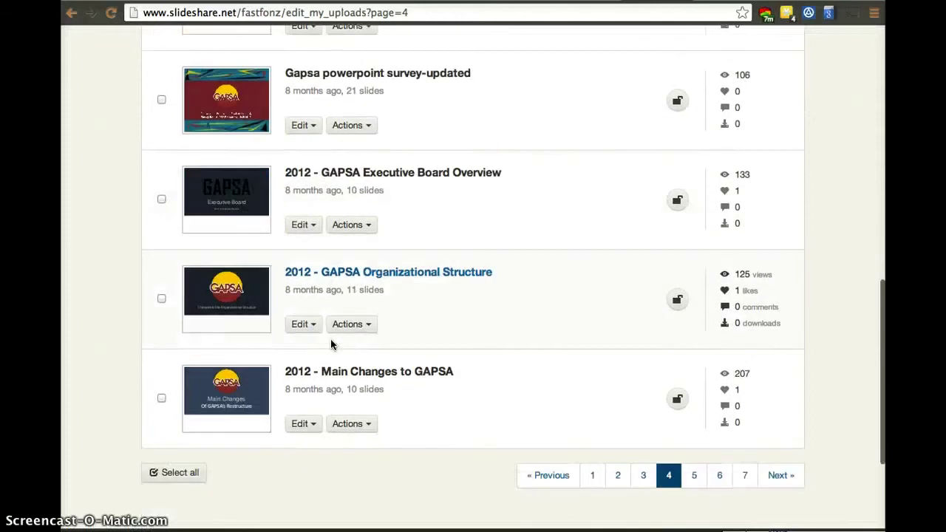
left_click(592, 477)
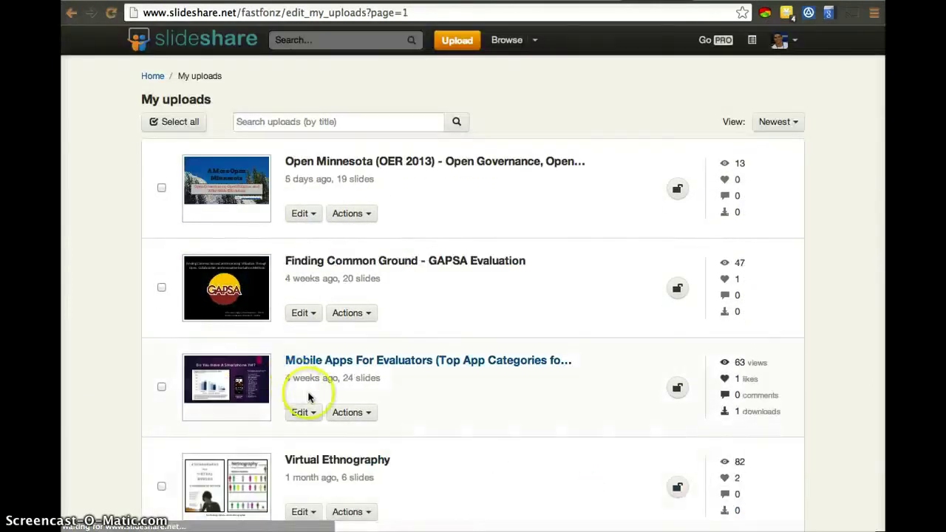
left_click(304, 413)
- Review the Mobile Apps For Evaluators details, highlighting the note on tags boosting discoverability
left_click(313, 435)
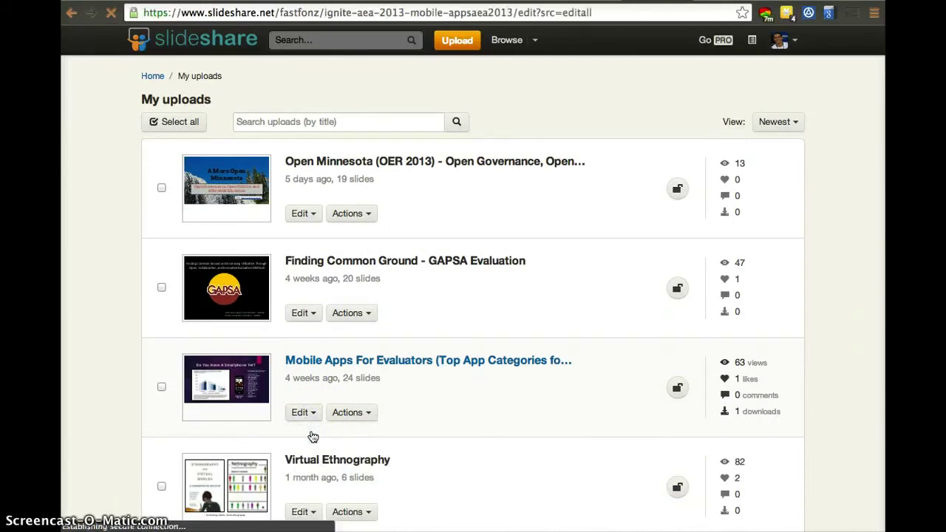
scroll(337, 297, "down", 2)
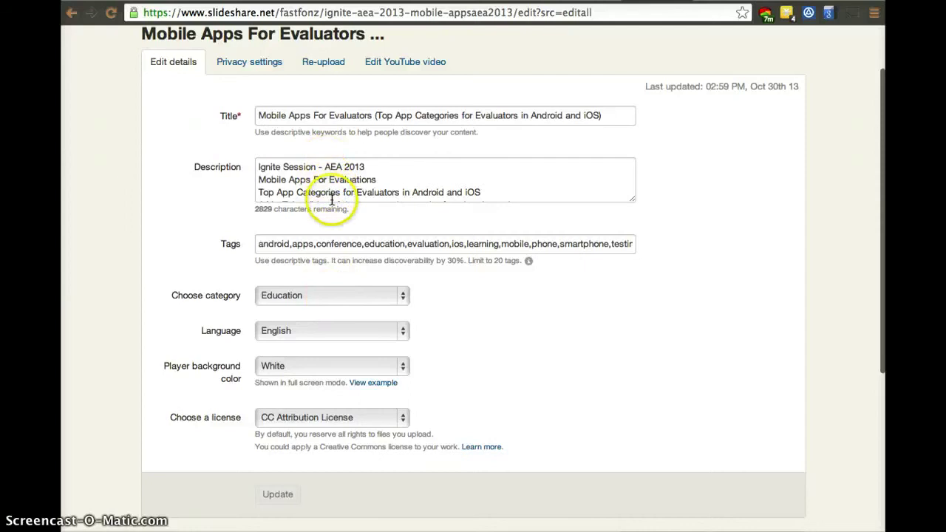
scroll(331, 196, "down", 2)
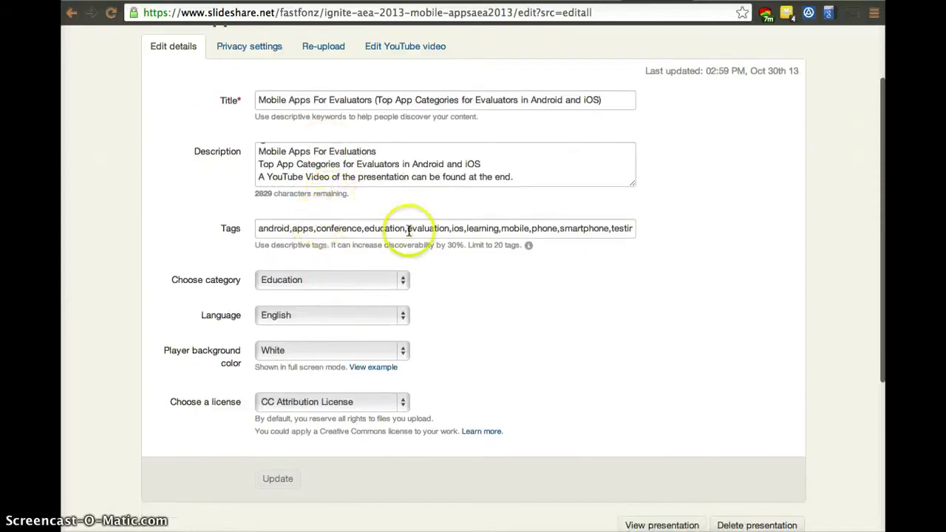
left_click_drag(456, 244, 379, 244)
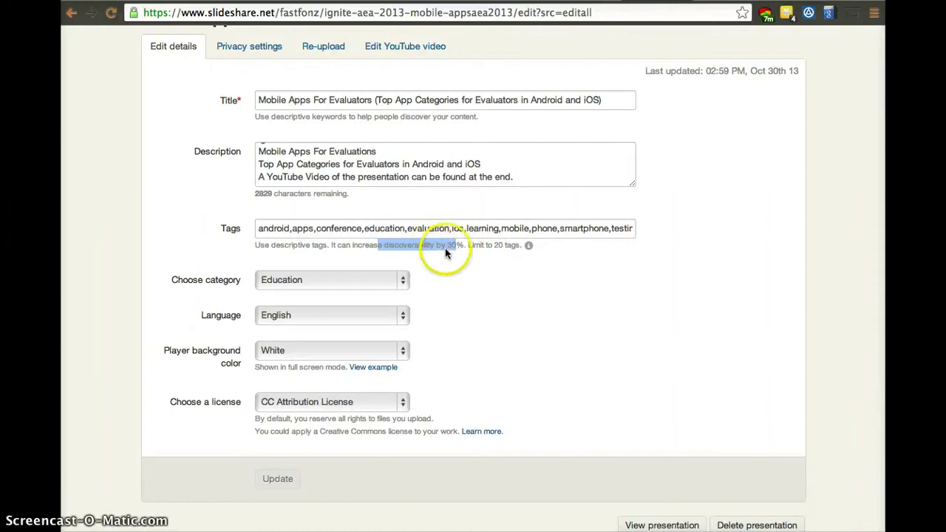
scroll(482, 291, "down", 1)
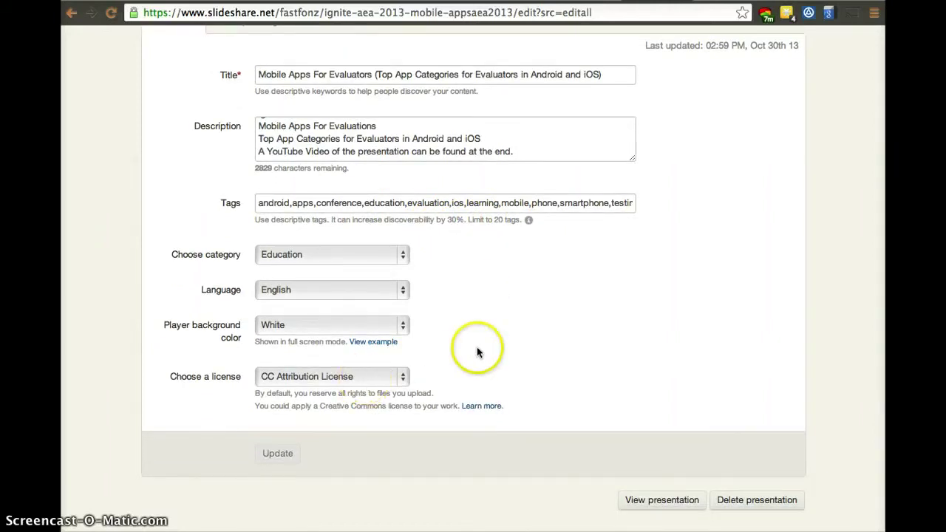
scroll(477, 347, "up", 4)
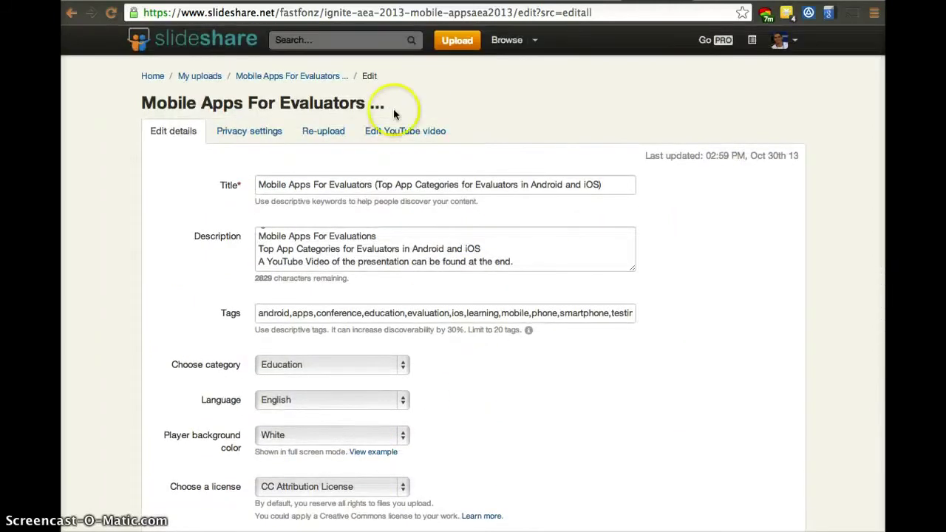
- Check its privacy settings, then view the YouTube video inserted after Slide 24
left_click(252, 145)
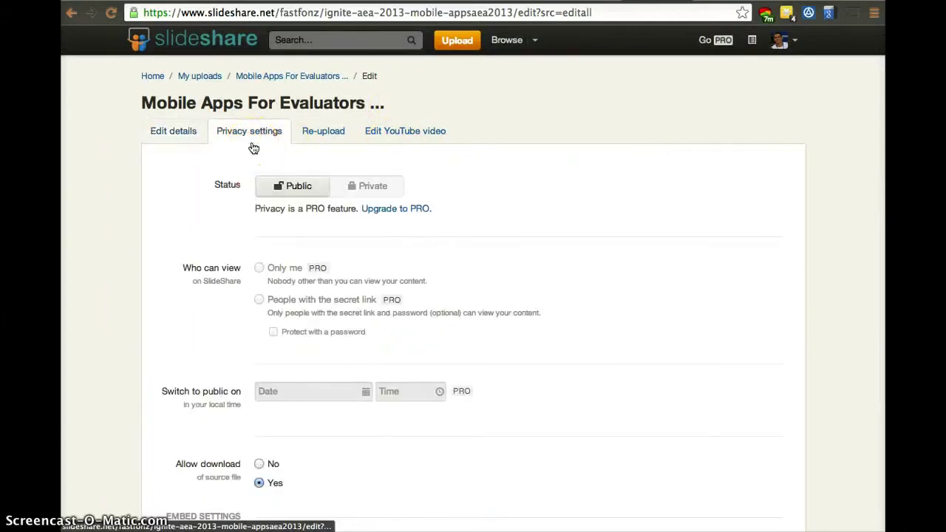
scroll(329, 259, "down", 3)
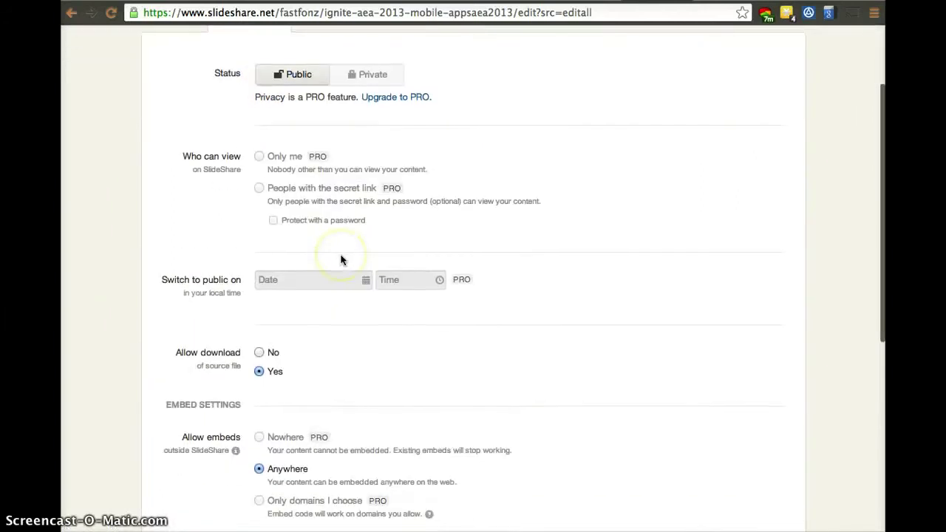
scroll(349, 397, "down", 2)
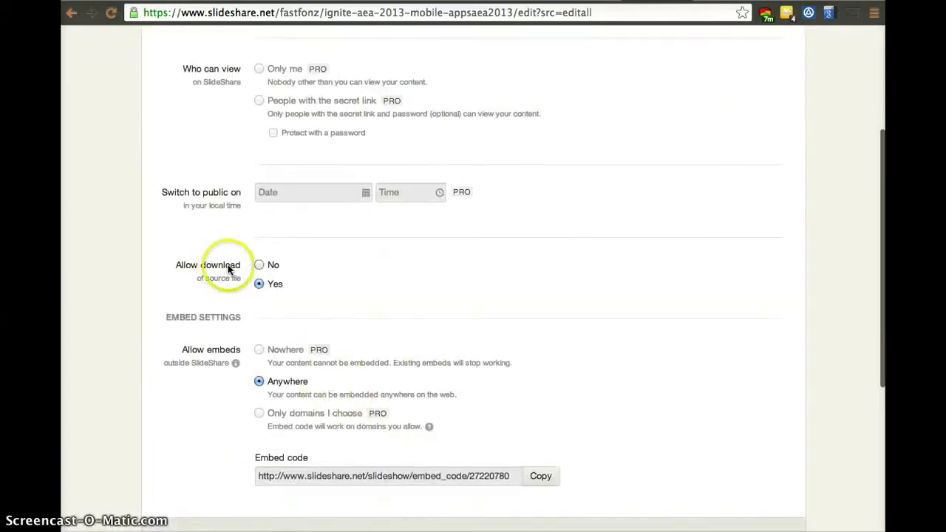
scroll(312, 273, "up", 5)
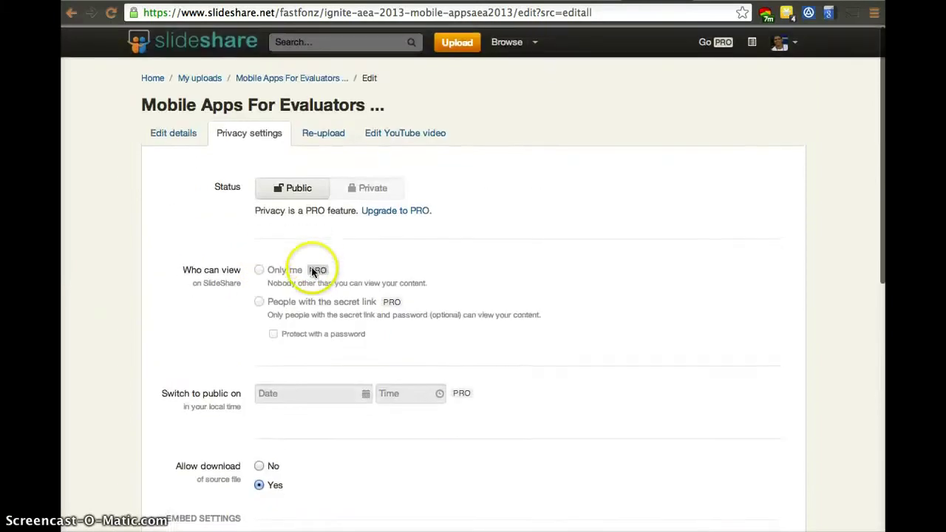
left_click(388, 133)
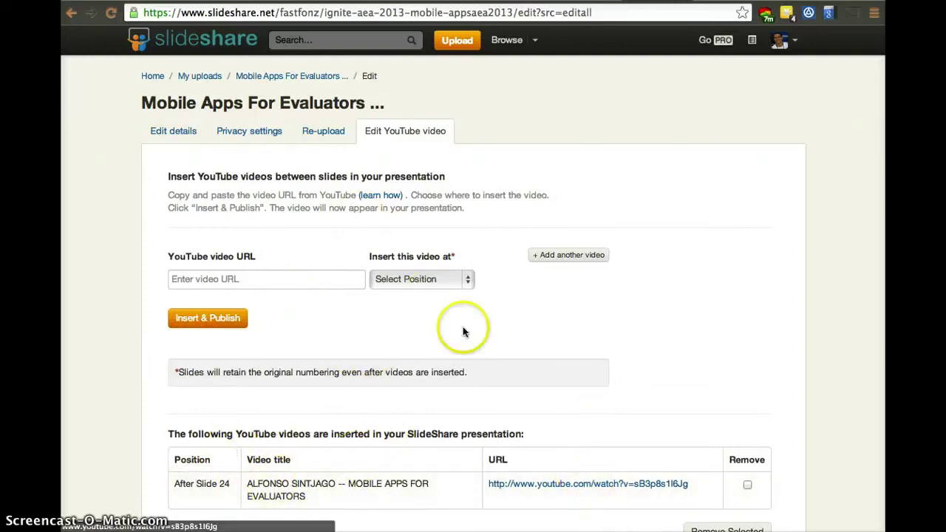
- Open the Mobile Apps For Evaluators presentation and step forward to the slide with the YouTube video
left_click(273, 78)
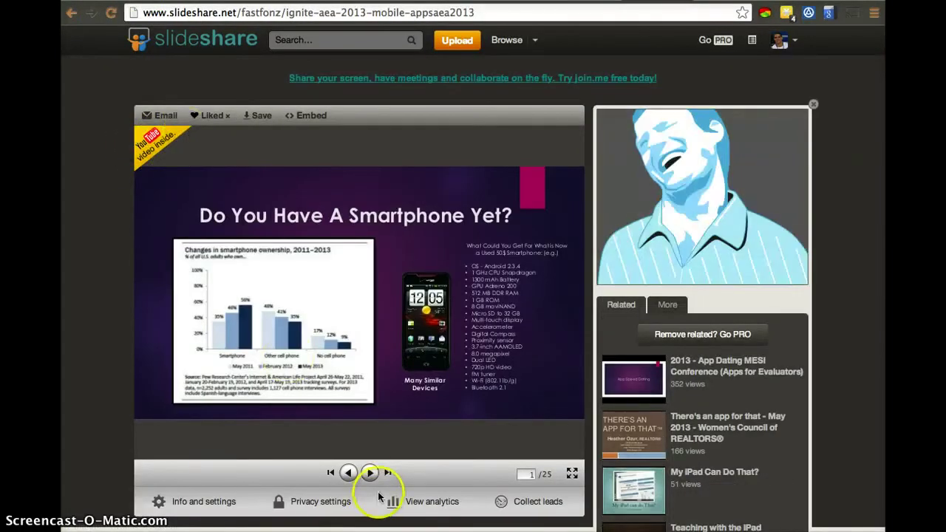
left_click(369, 472)
left_click(370, 472)
left_click(370, 472)
left_click(370, 471)
left_click(369, 473)
left_click(370, 473)
left_click(369, 473)
left_click(370, 473)
left_click(370, 473)
left_click(370, 473)
left_click(370, 474)
left_click(370, 473)
left_click(370, 473)
left_click(370, 473)
left_click(369, 474)
left_click(370, 473)
left_click(370, 473)
left_click(370, 473)
left_click(370, 473)
left_click(370, 473)
left_click(370, 474)
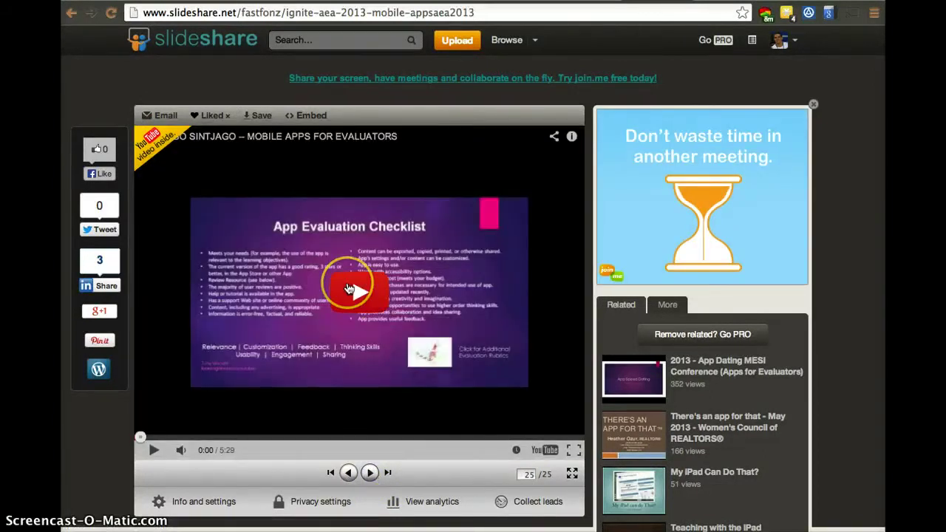
- Play the embedded video, pause it and jump to 1:41, then try the presentation's analytics
left_click(349, 289)
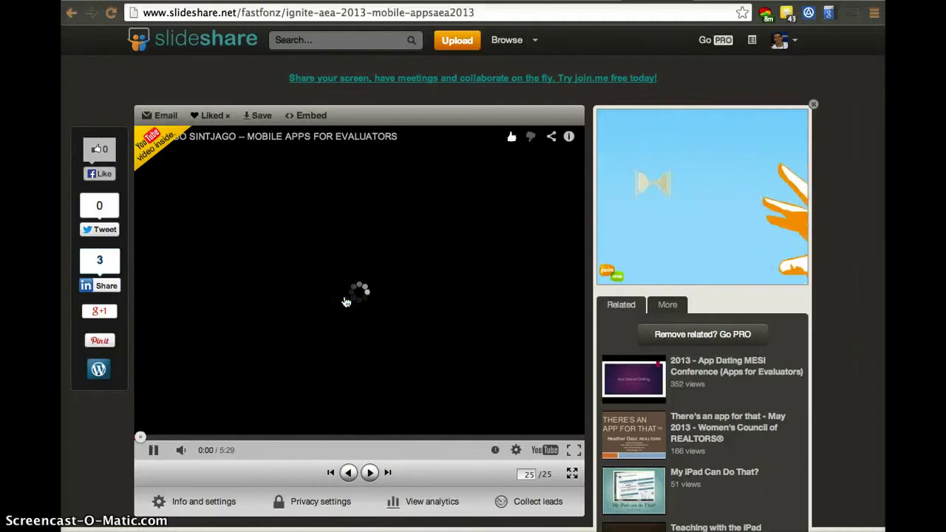
left_click(153, 451)
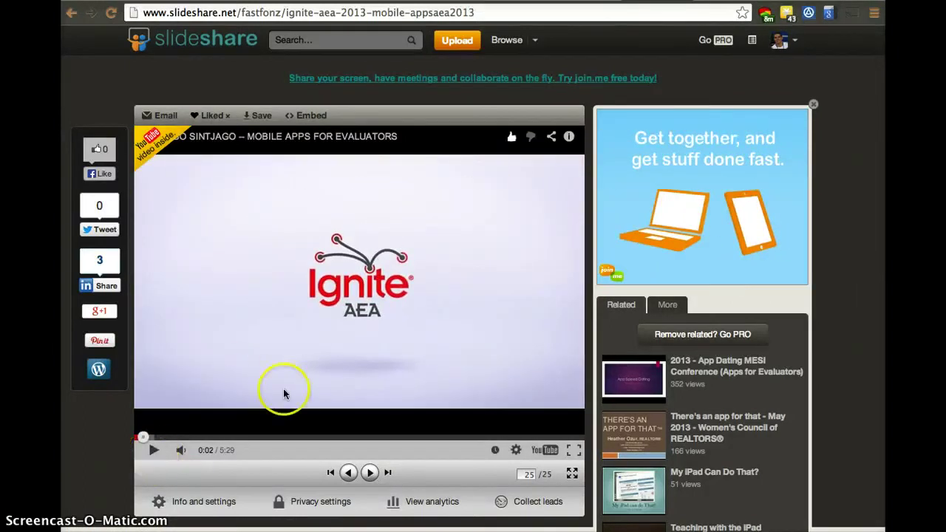
left_click(274, 437)
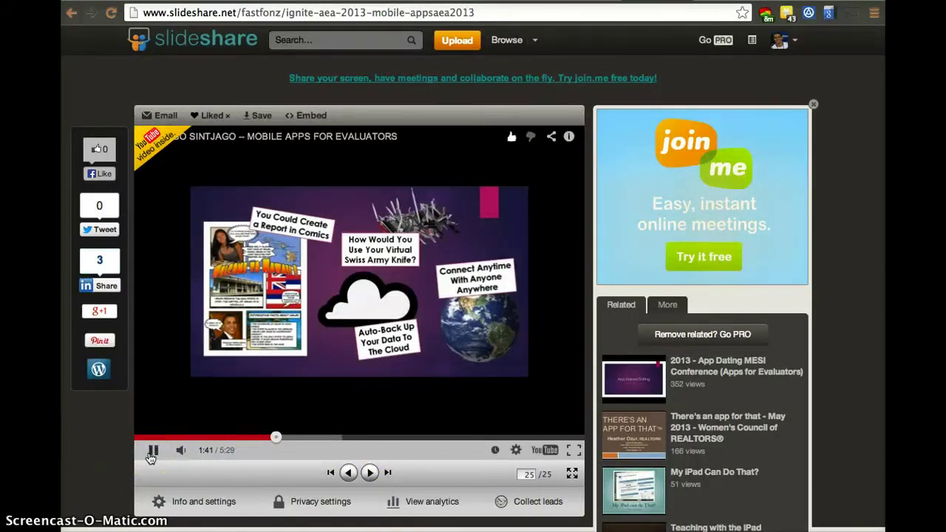
scroll(274, 385, "down", 5)
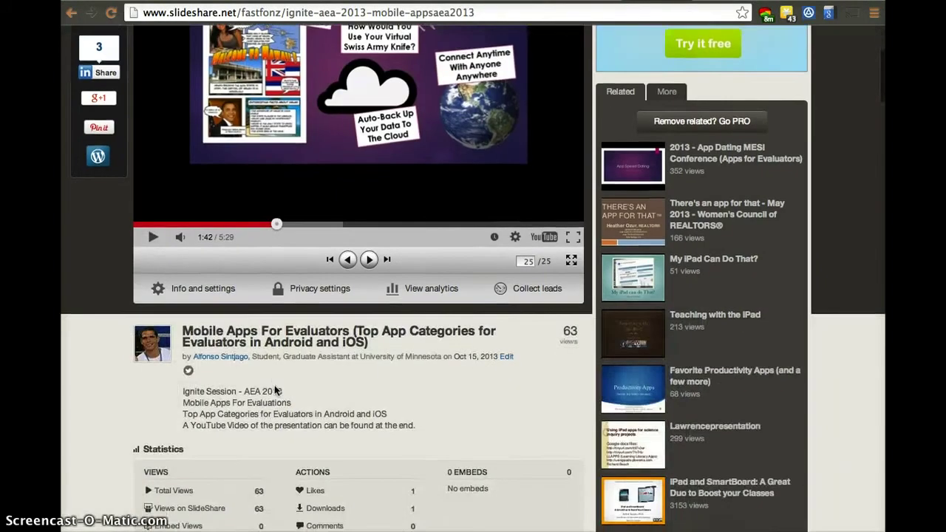
left_click(419, 202)
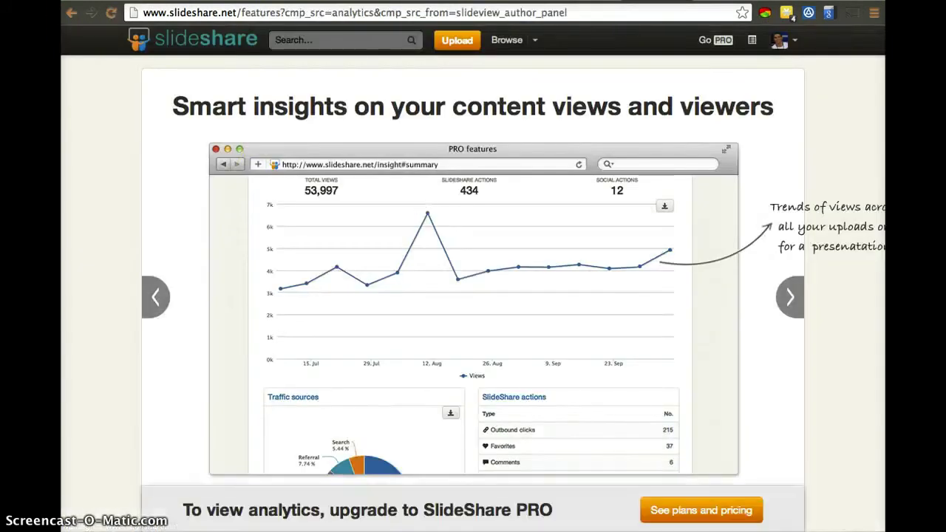
- Go back to the presentation page showing 63 views, 1 like and 1 download, and reach the account menu
left_click(71, 13)
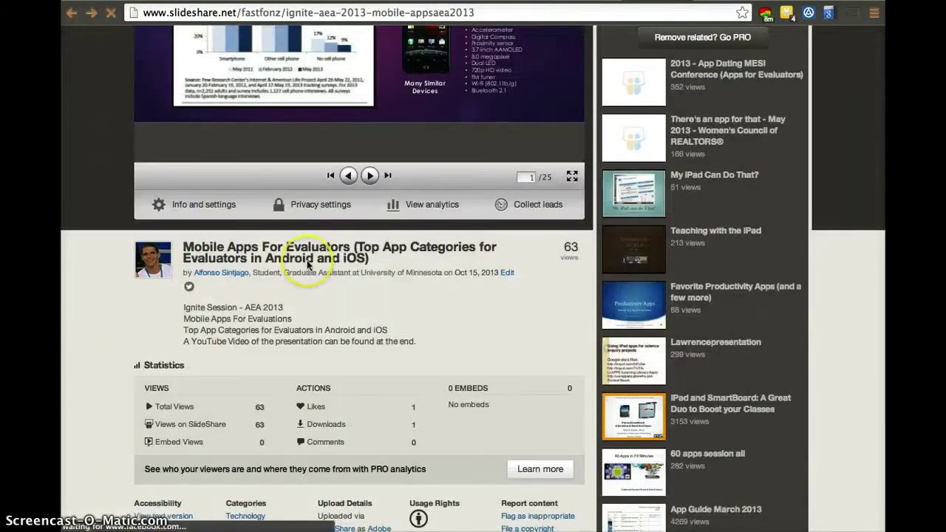
scroll(309, 265, "down", 3)
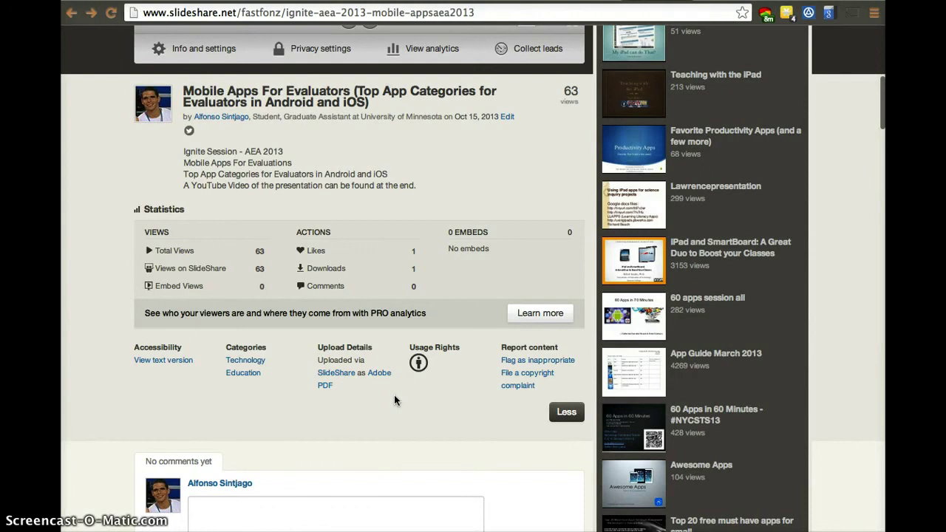
scroll(394, 400, "up", 6)
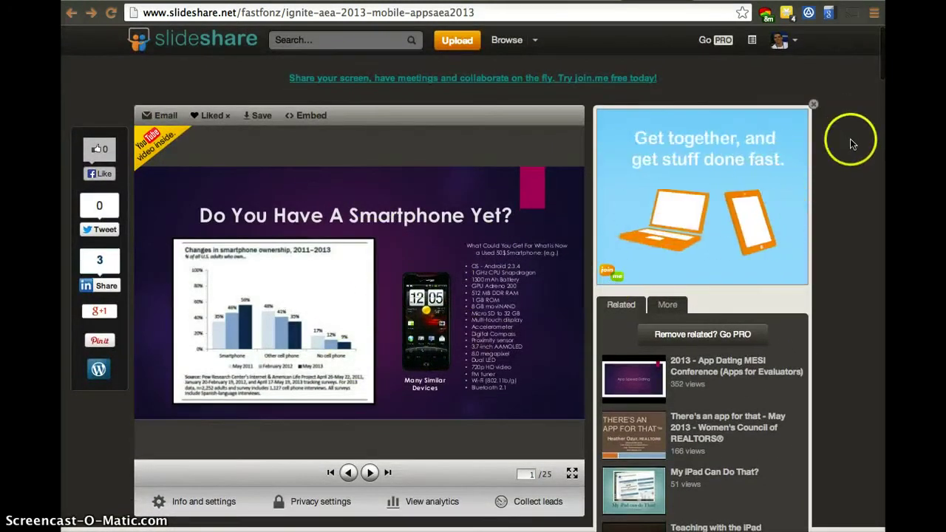
mouse_move(806, 38)
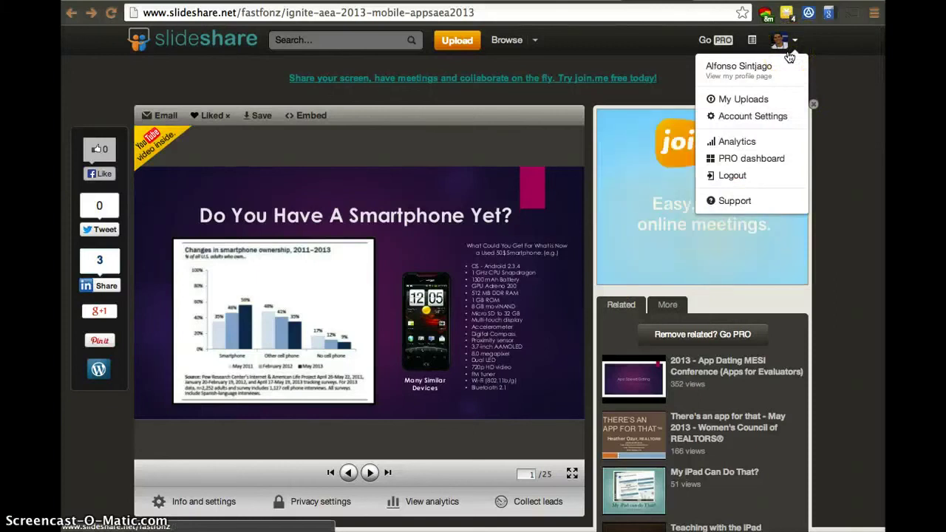
- Open My Uploads from the avatar menu and scroll down the list
left_click(782, 68)
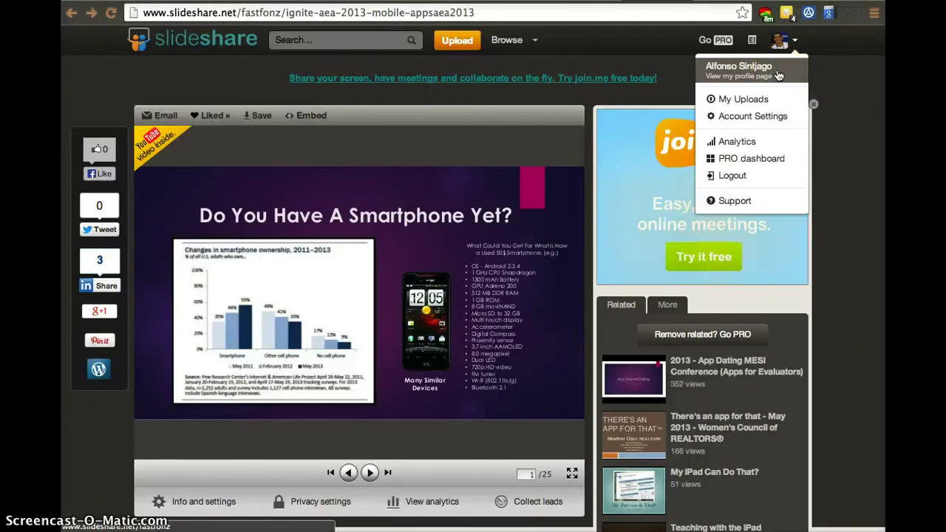
left_click(779, 74)
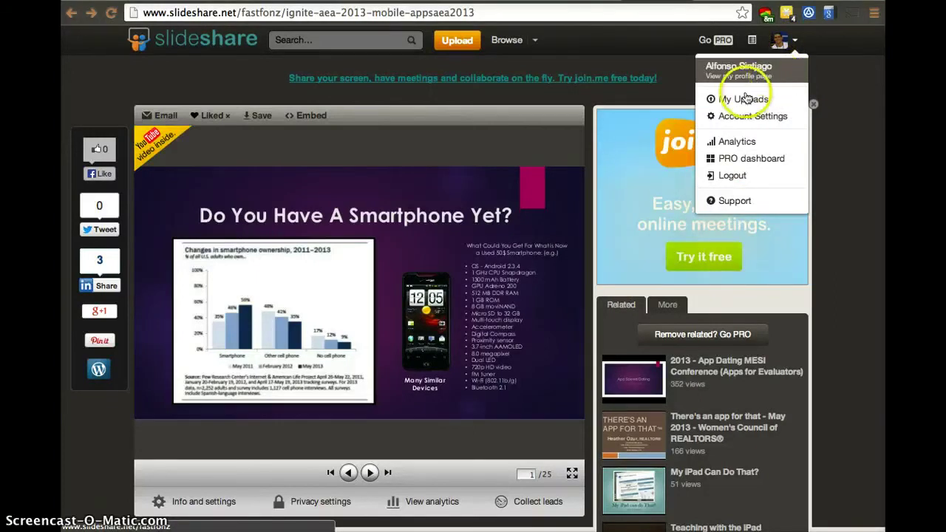
left_click(743, 98)
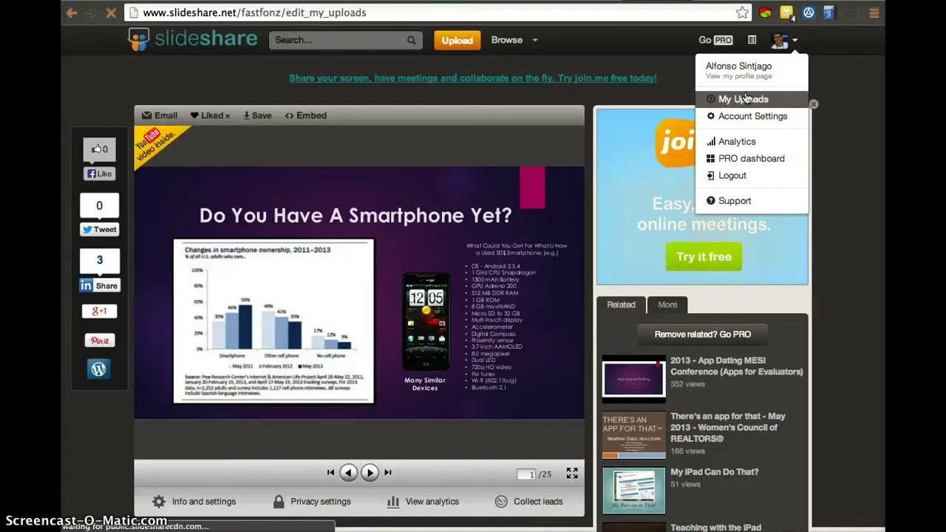
scroll(612, 240, "down", 5)
scroll(612, 242, "down", 3)
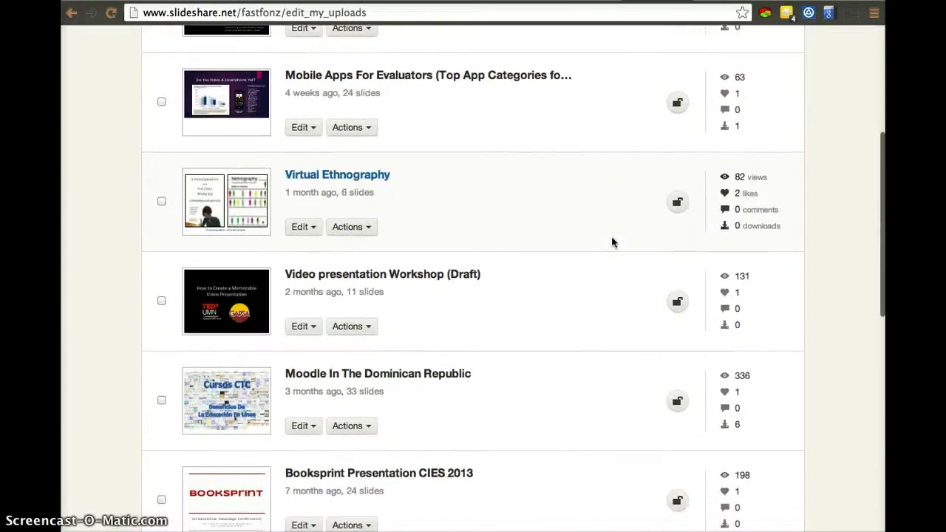
scroll(612, 241, "down", 4)
- Go to page 2 of uploads and open '2012 - Mock App Design - Pic Story'
left_click(531, 238)
scroll(531, 238, "down", 5)
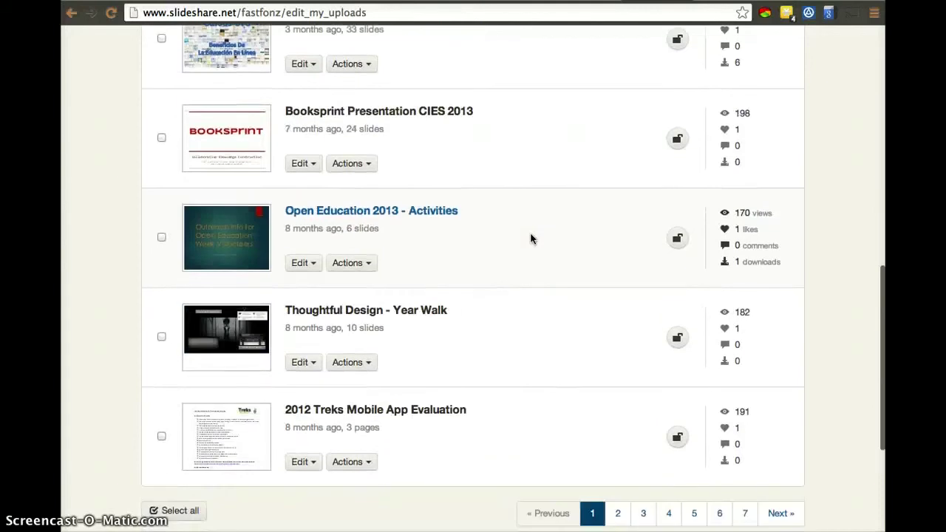
left_click(621, 517)
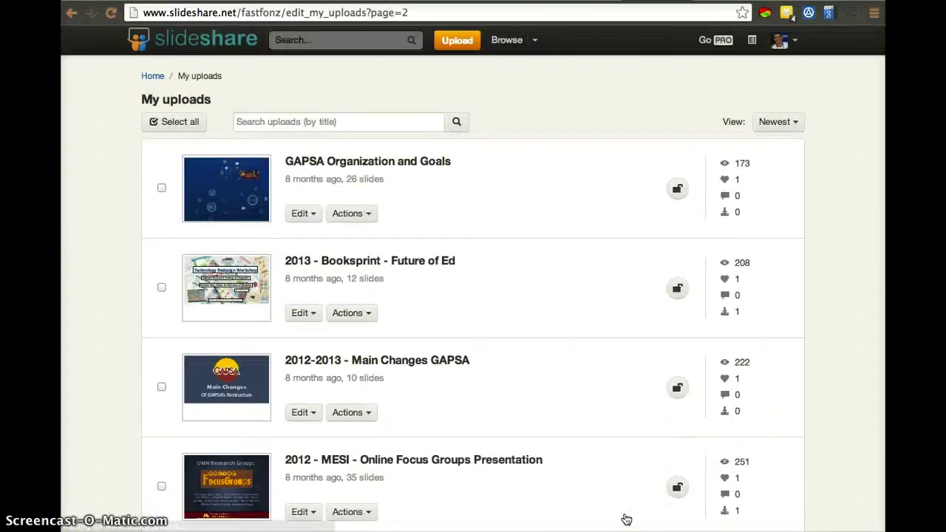
scroll(626, 520, "down", 2)
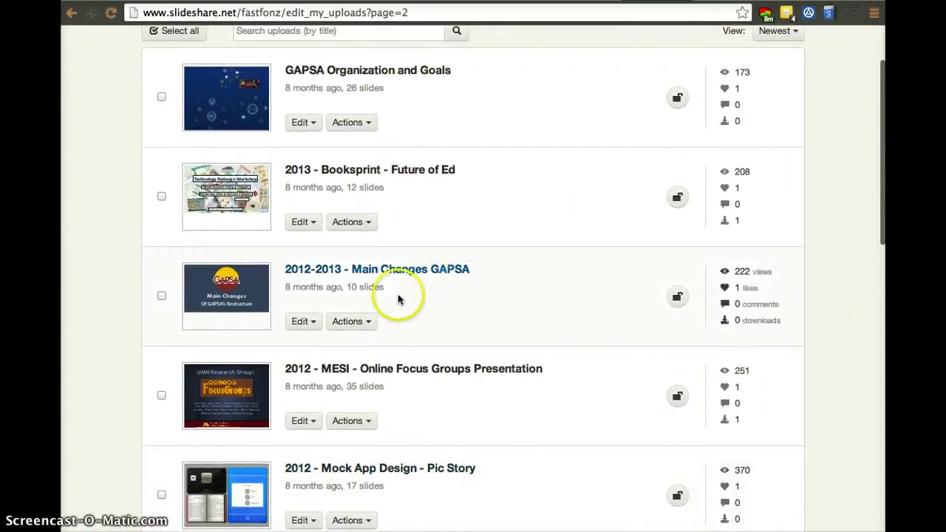
scroll(439, 380, "down", 2)
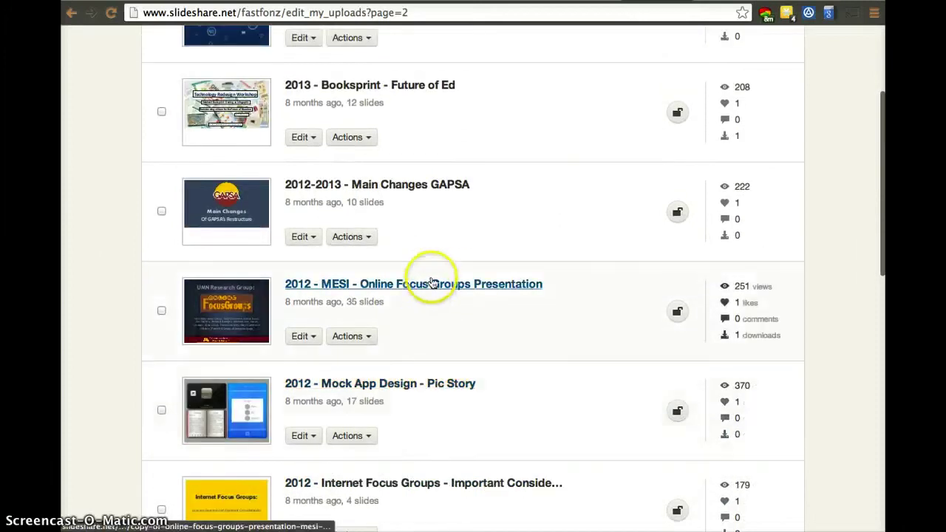
left_click(420, 382)
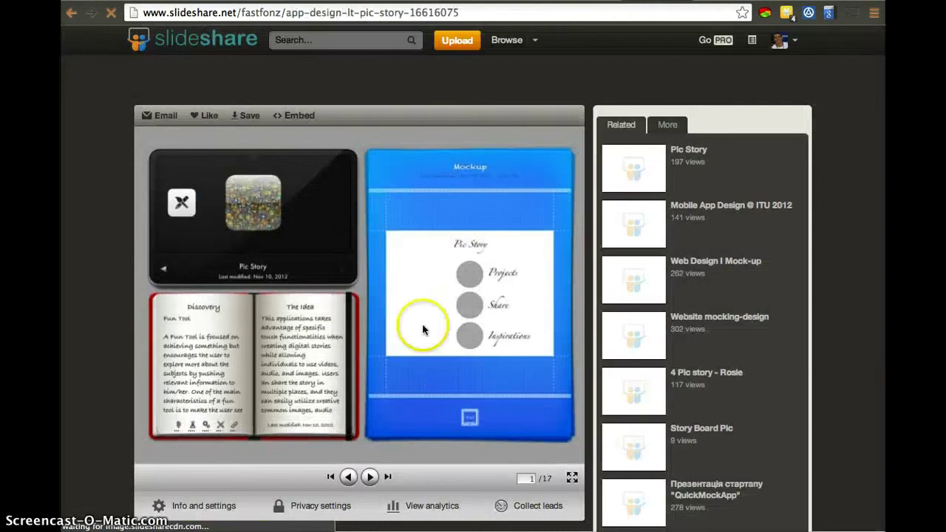
- Open the Info and settings of the Mock App Design - Pic Story presentation
left_click(434, 232)
left_click(422, 376)
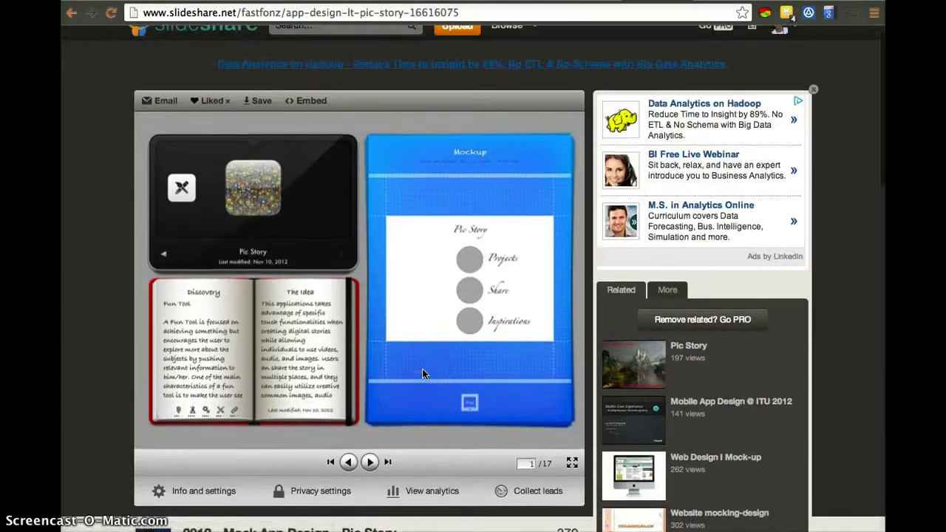
scroll(423, 374, "down", 3)
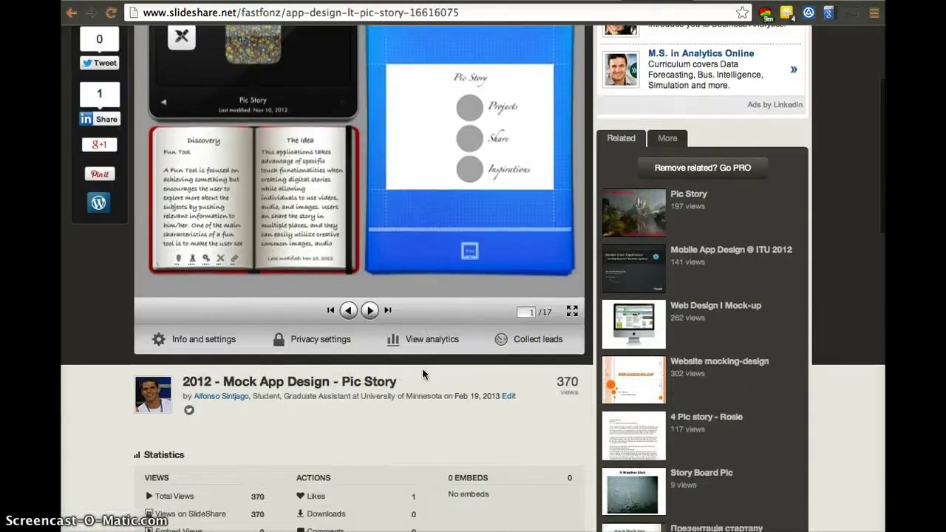
scroll(423, 374, "up", 2)
left_click(329, 381)
left_click(224, 419)
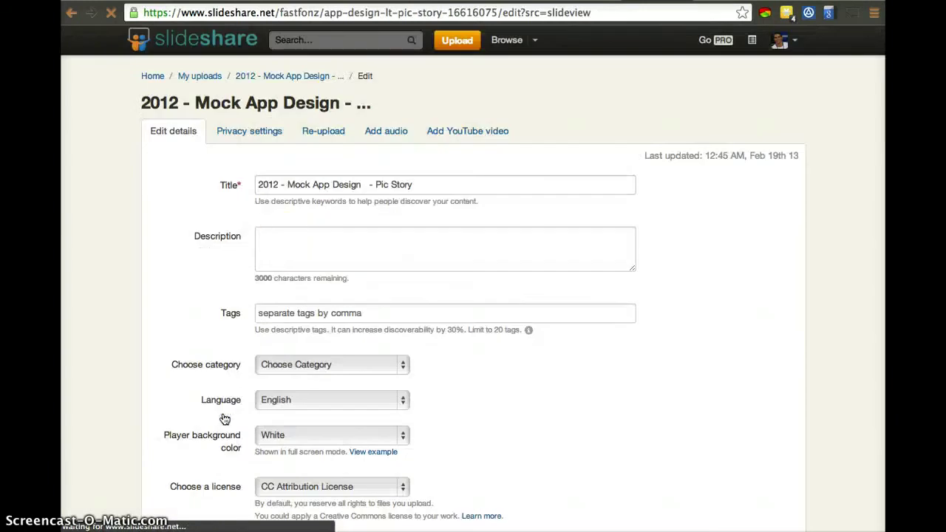
- Add audio by uploading '07 Stairway To Heaven.mp3' from the Music library
left_click(360, 78)
left_click(386, 131)
left_click(257, 231)
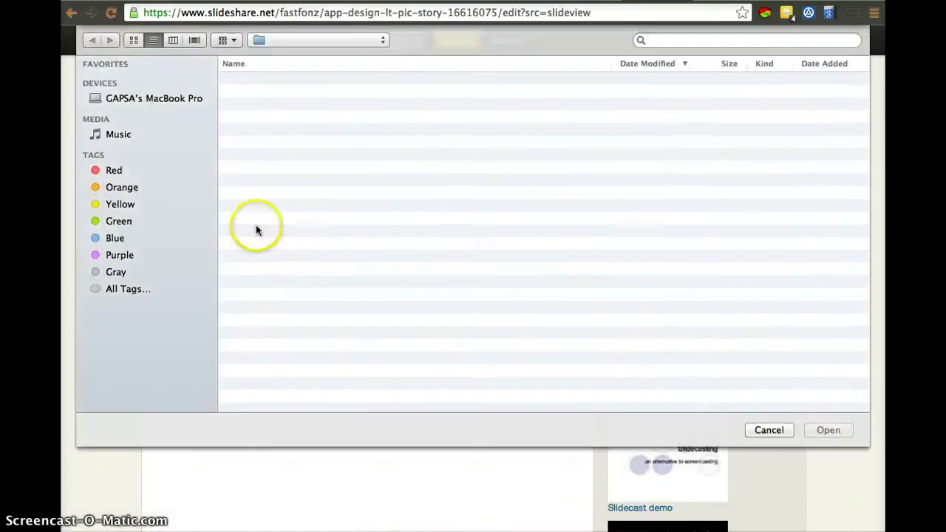
scroll(289, 193, "down", 10)
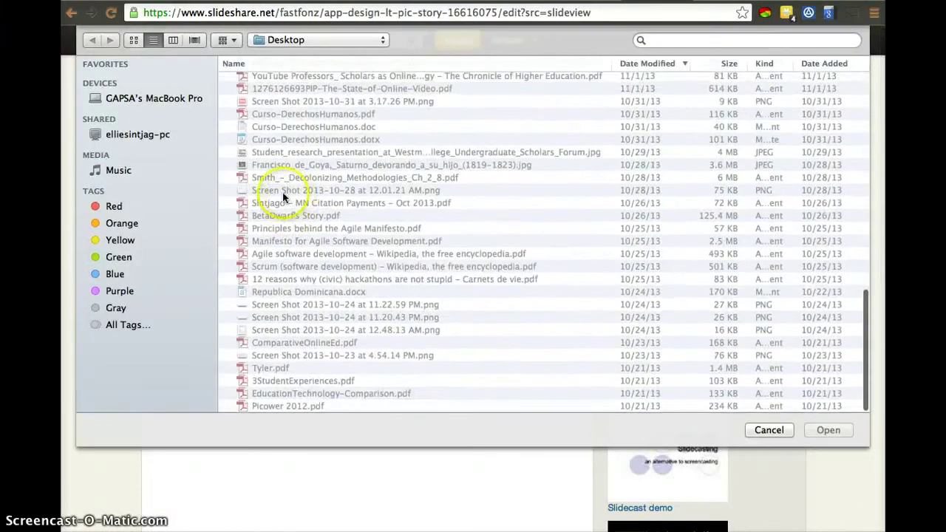
left_click(147, 168)
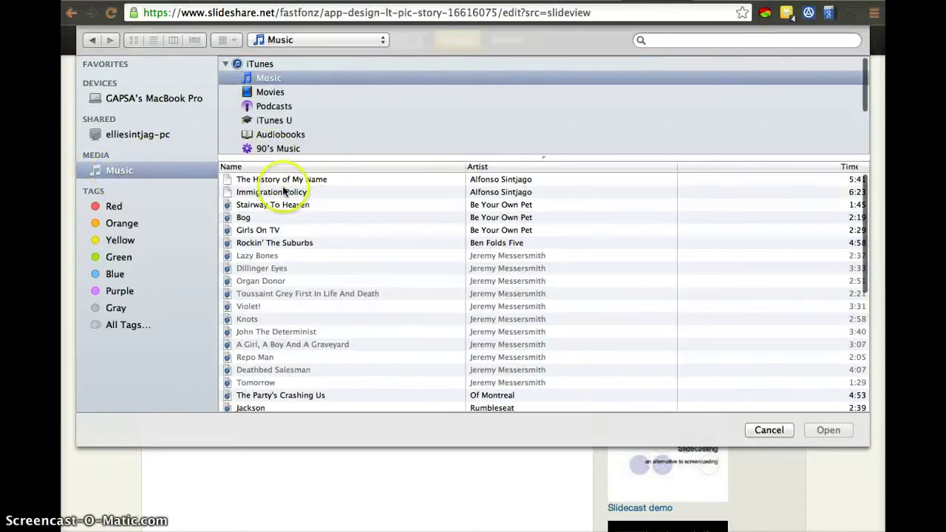
left_click(282, 204)
double_click(282, 204)
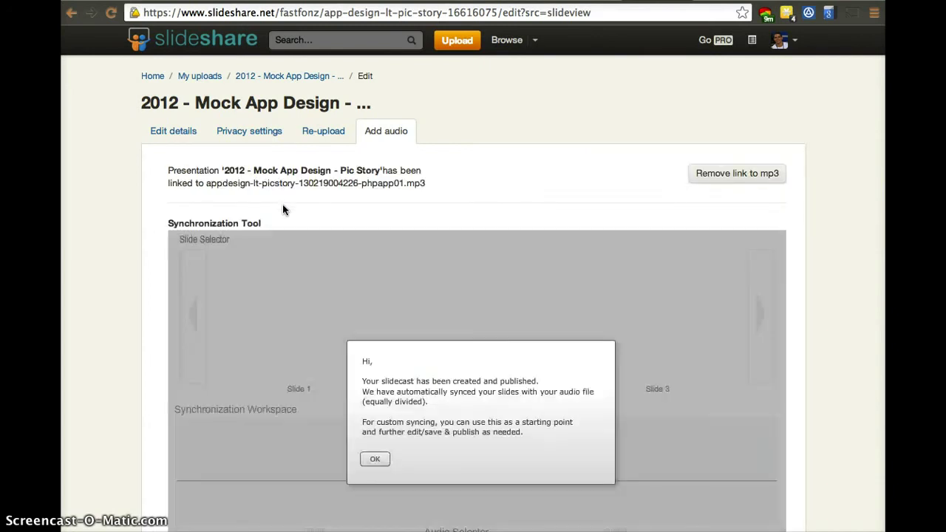
- Dismiss the sync tool welcome and drag Slide 1's end marker later in the audio
left_click(378, 460)
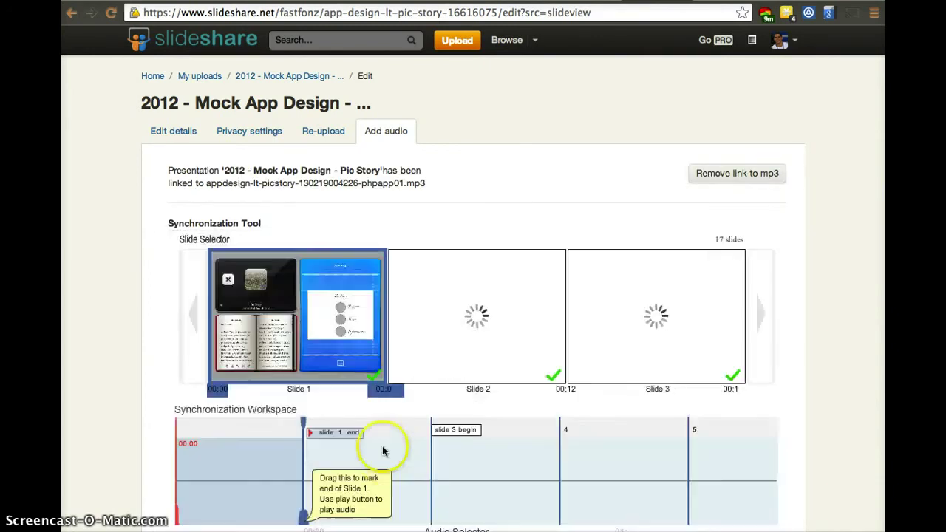
scroll(384, 433, "down", 2)
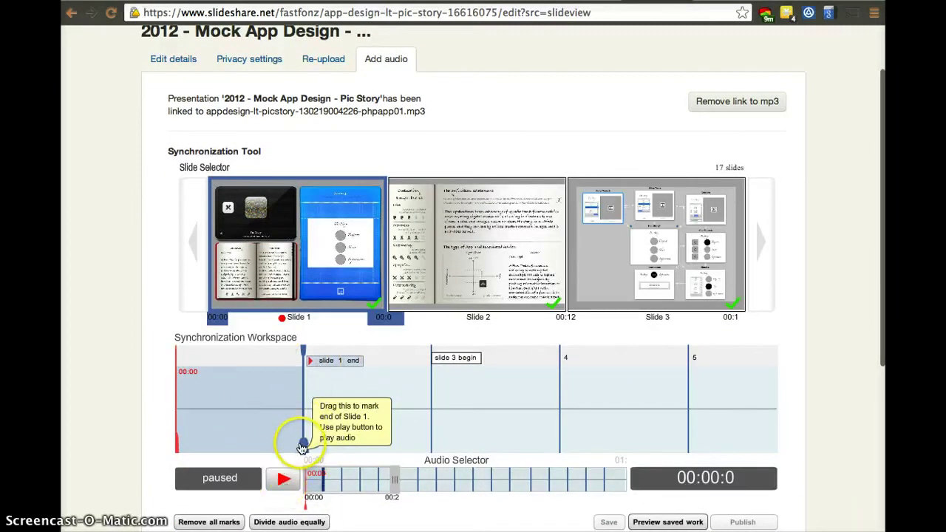
mouse_move(303, 448)
left_mouse_down()
mouse_move(359, 452)
mouse_move(300, 441)
mouse_move(308, 441)
left_mouse_up()
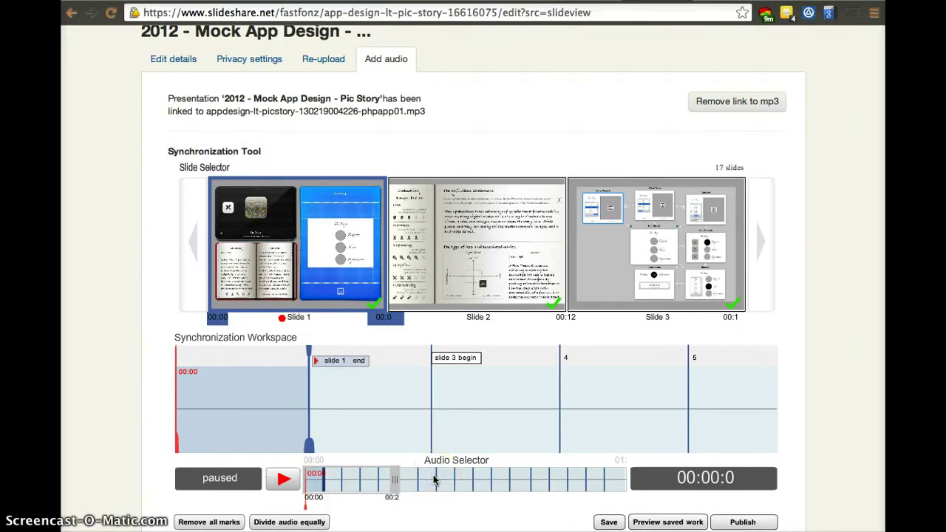
- Divide the audio equally across slides, confirm, then remove the mp3 link
scroll(325, 492, "down", 1)
left_click(289, 484)
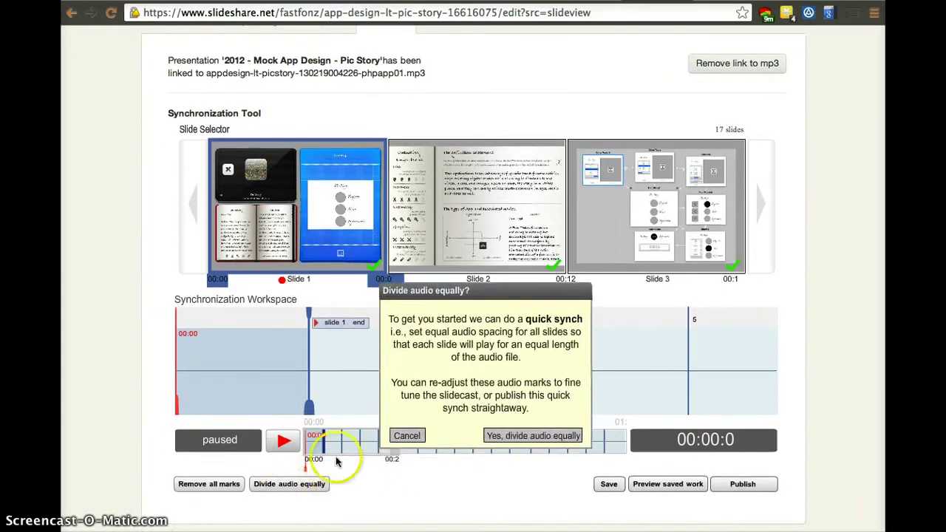
left_click(499, 436)
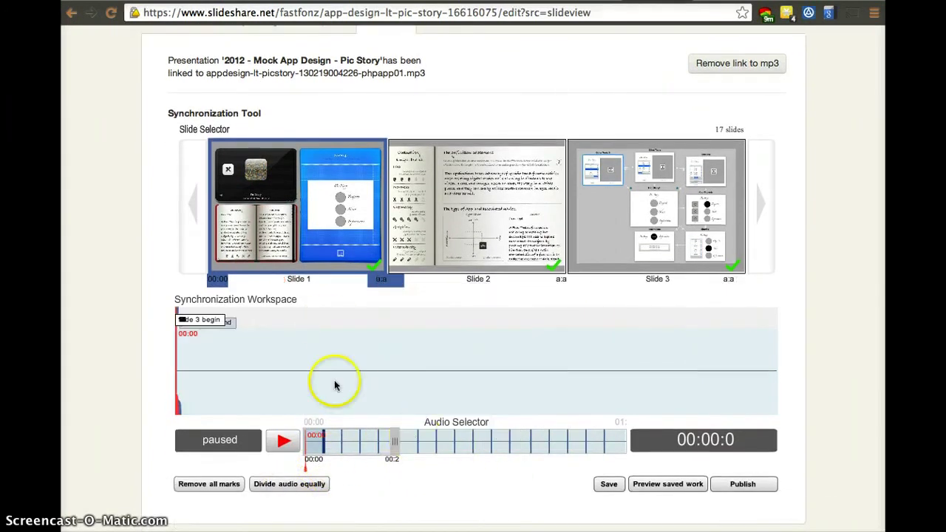
left_click(429, 372)
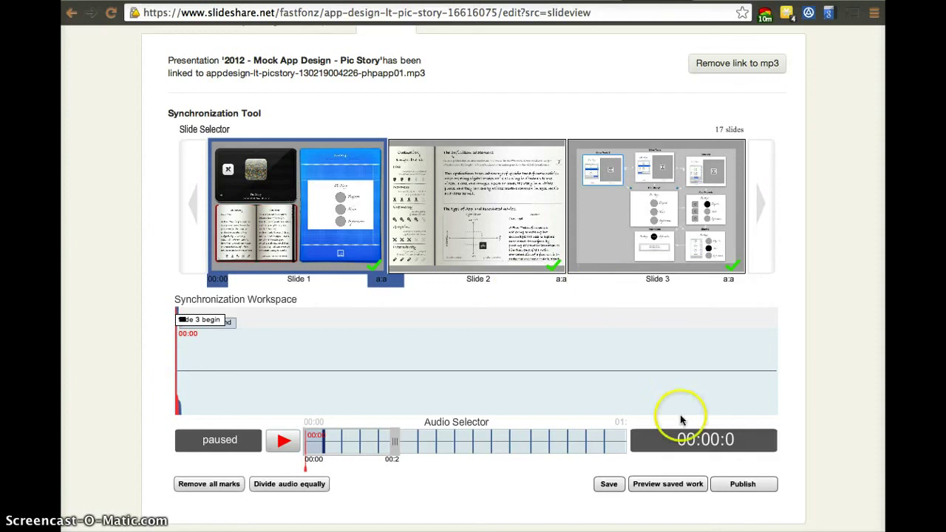
left_click(726, 66)
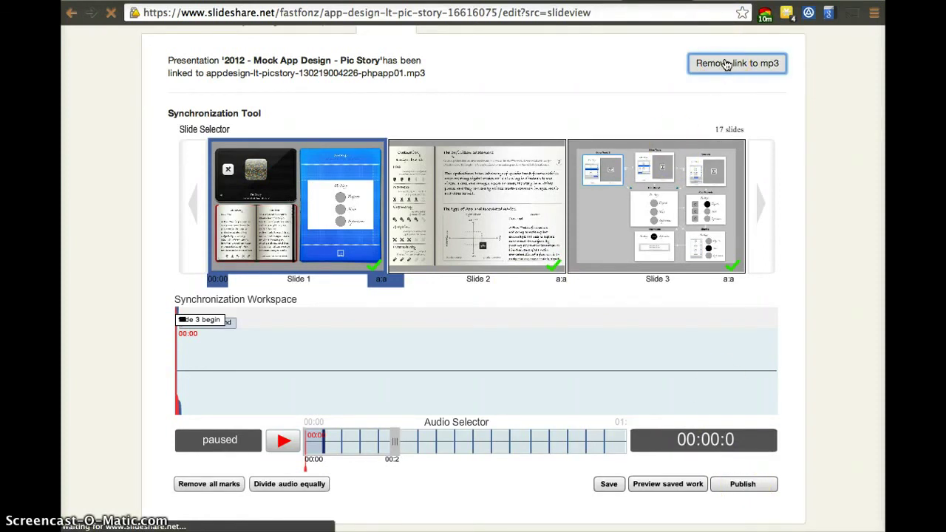